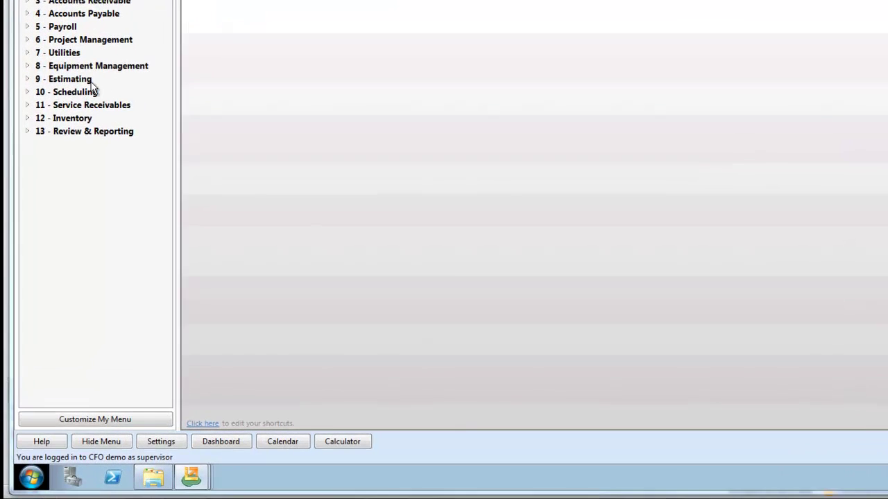
# Open an existing job takeoff from the Estimating module's Takeoffs and widen the grid's Description column.
pyautogui.click(101, 173)
pyautogui.doubleClick(77, 57)
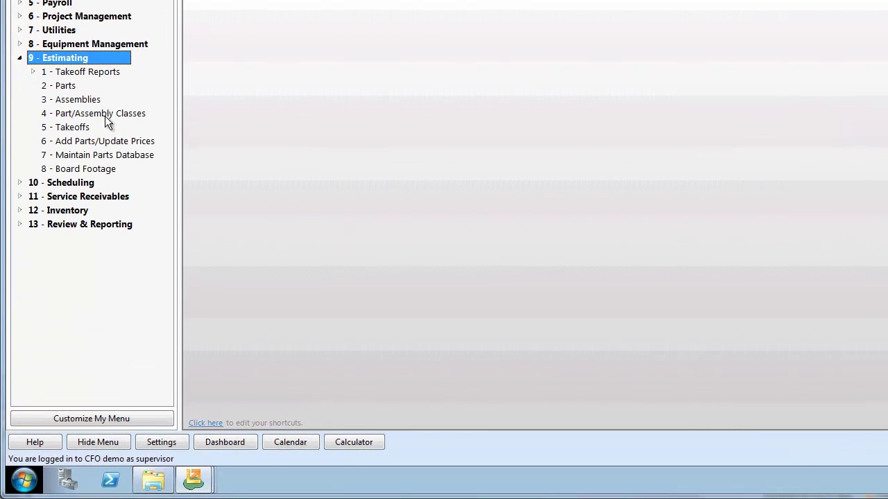
pyautogui.click(77, 127)
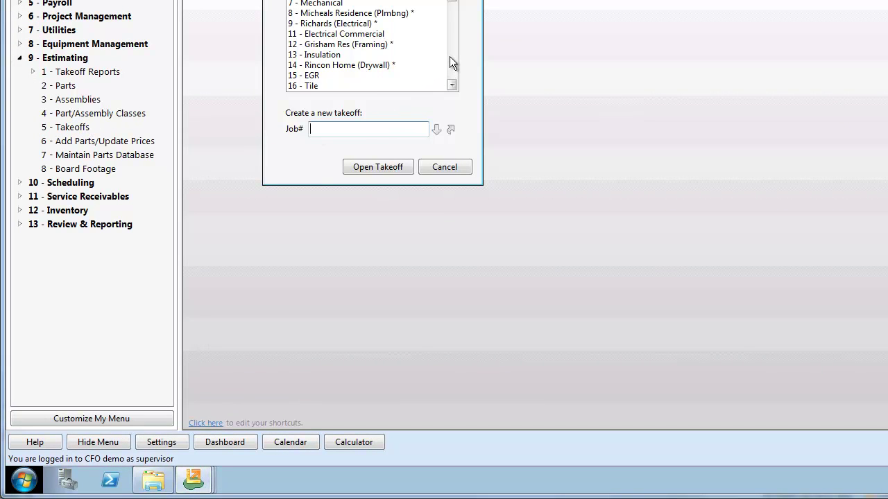
pyautogui.scroll(-4, 453, 53)
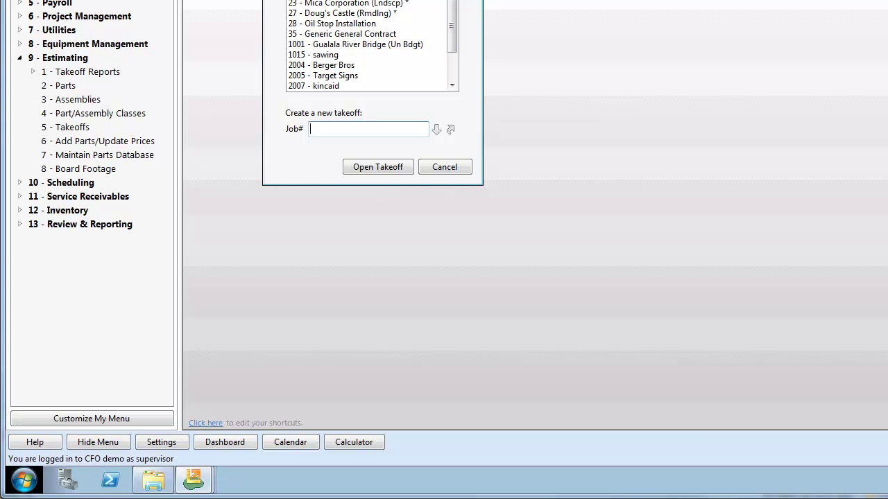
pyautogui.click(333, 2)
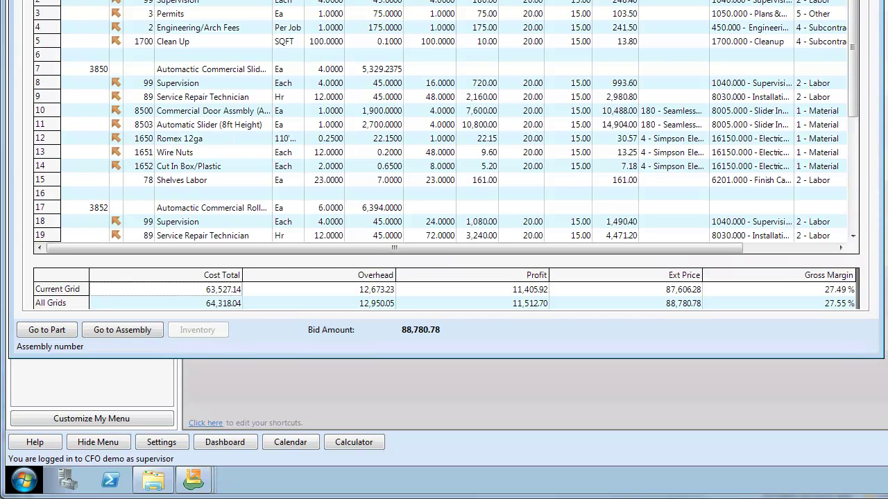
pyautogui.moveTo(272, 0); pyautogui.dragTo(326, 1)
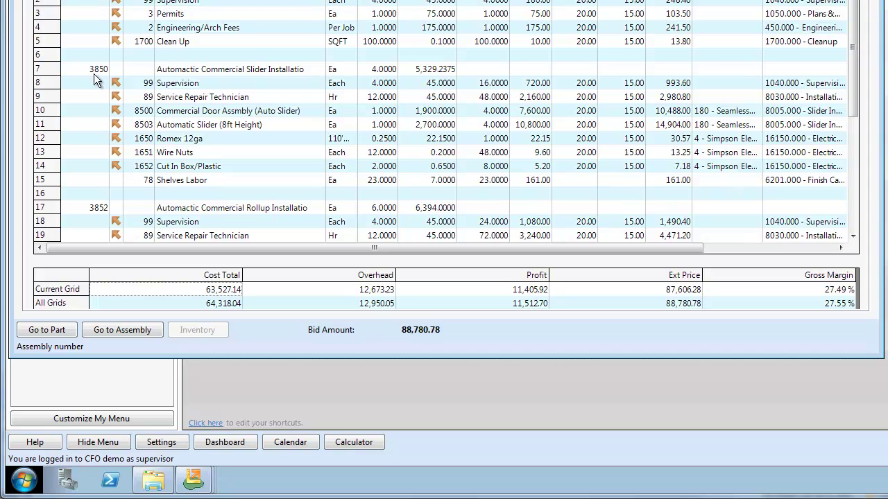
# Examine the Commercial Slider Installation assembly's rows, comparing the assembly quantity, part quantities and extended quantities.
pyautogui.moveTo(49, 69); pyautogui.dragTo(52, 184)
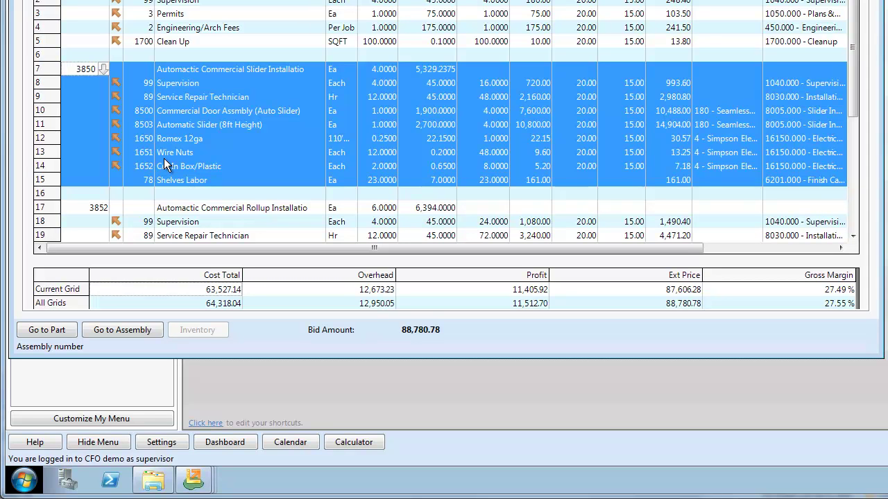
pyautogui.click(39, 71)
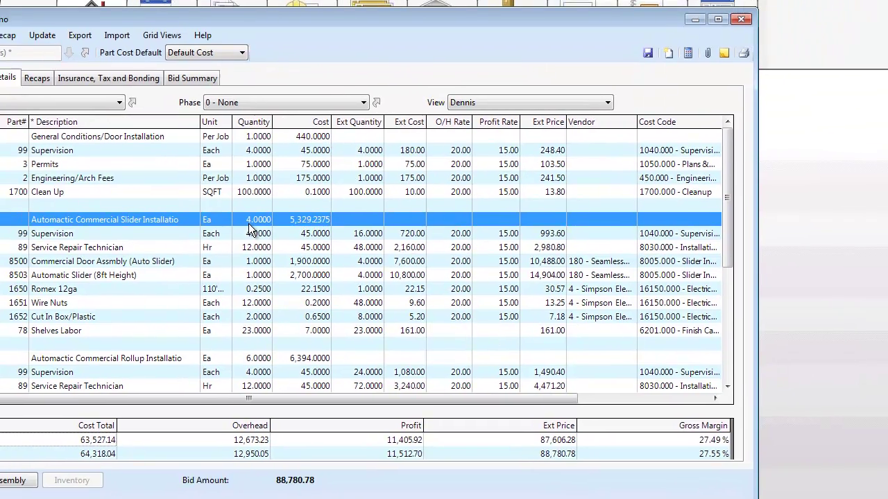
pyautogui.click(248, 222)
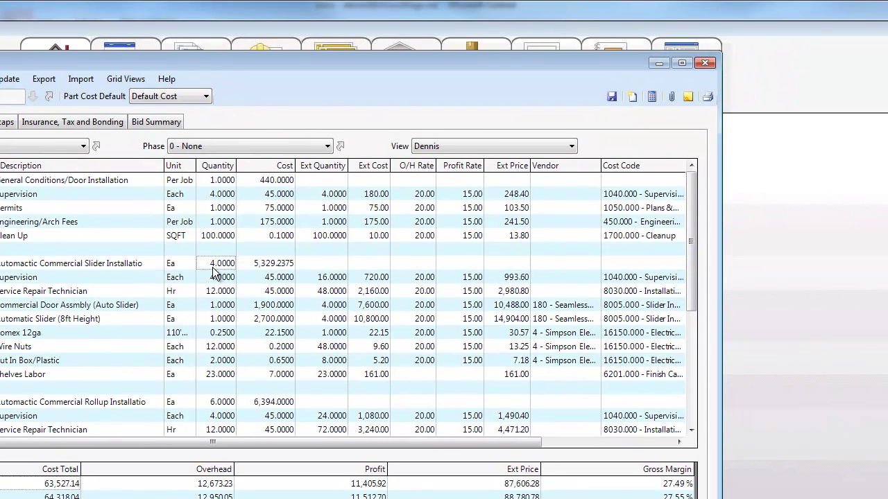
pyautogui.click(216, 282)
pyautogui.click(221, 295)
pyautogui.click(219, 309)
pyautogui.click(217, 322)
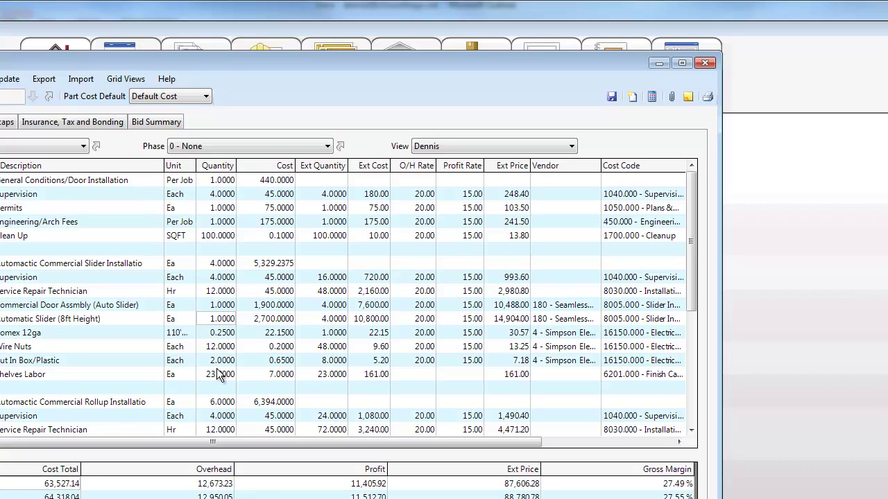
pyautogui.click(217, 269)
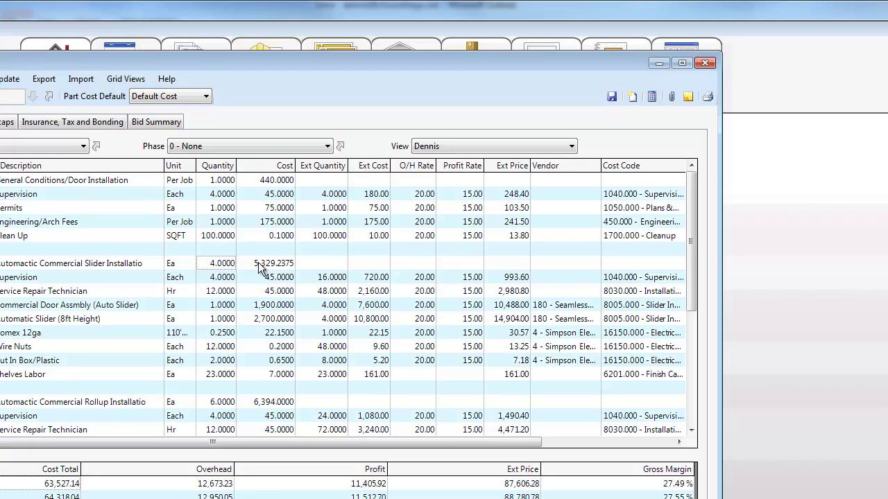
pyautogui.click(328, 282)
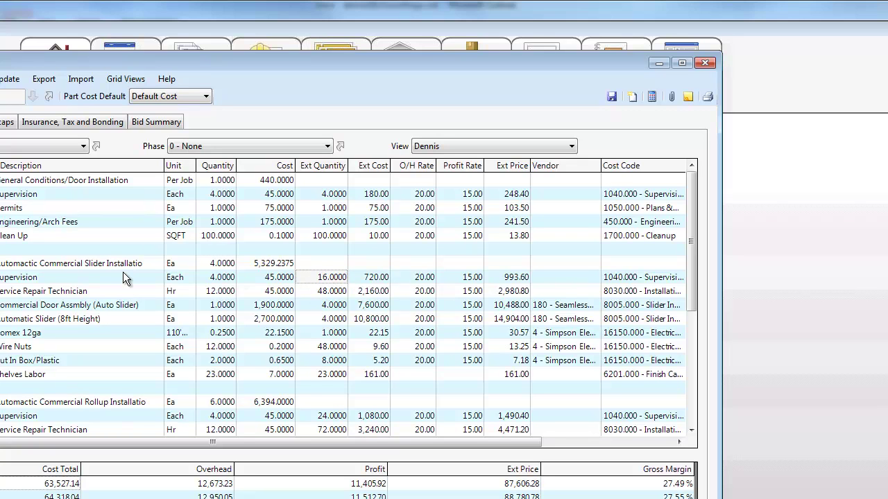
# Review the takeoff's export options for Purchase Orders and Subcontracts, and close the takeoff.
pyautogui.click(44, 80)
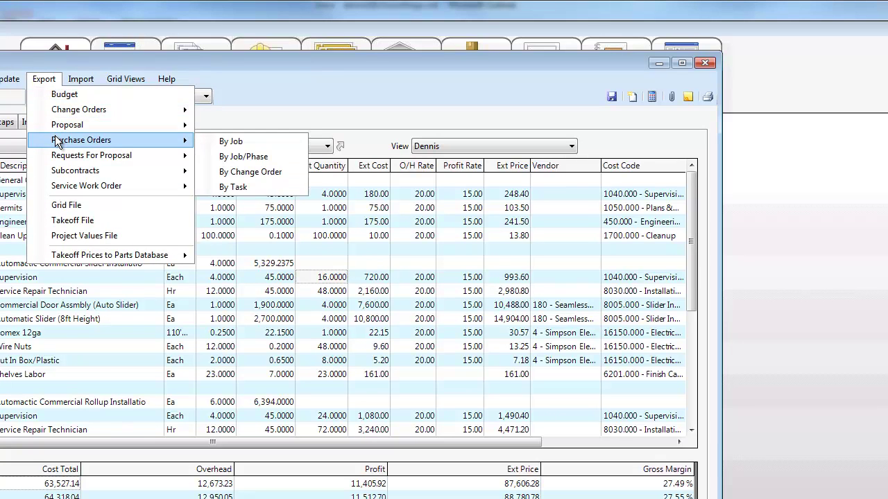
pyautogui.moveTo(57, 146)
pyautogui.moveTo(58, 175)
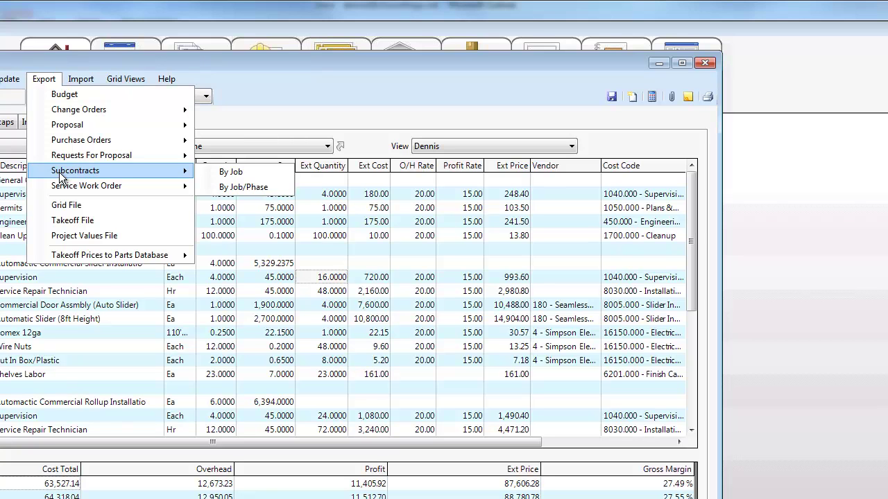
pyautogui.click(706, 64)
pyautogui.moveTo(563, 53)
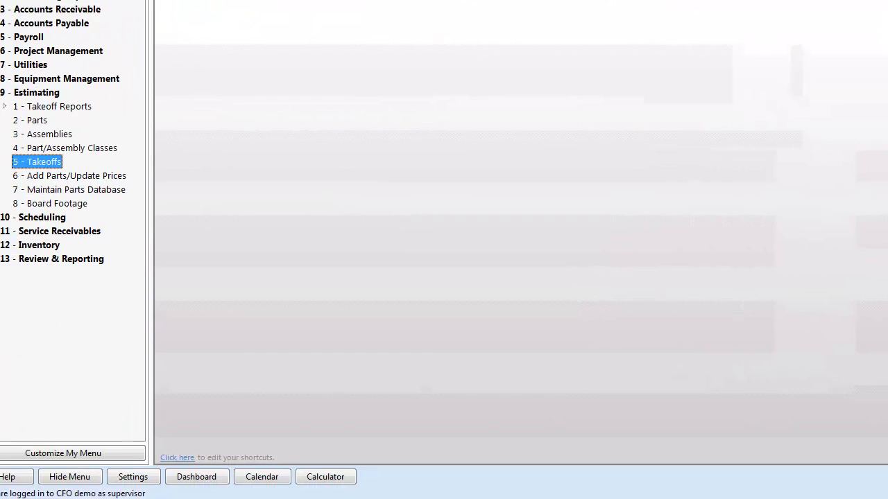
# Collapse Estimating, expand Project Management and look over its entries from Job Reports to Cost to Complete.
pyautogui.click(18, 58)
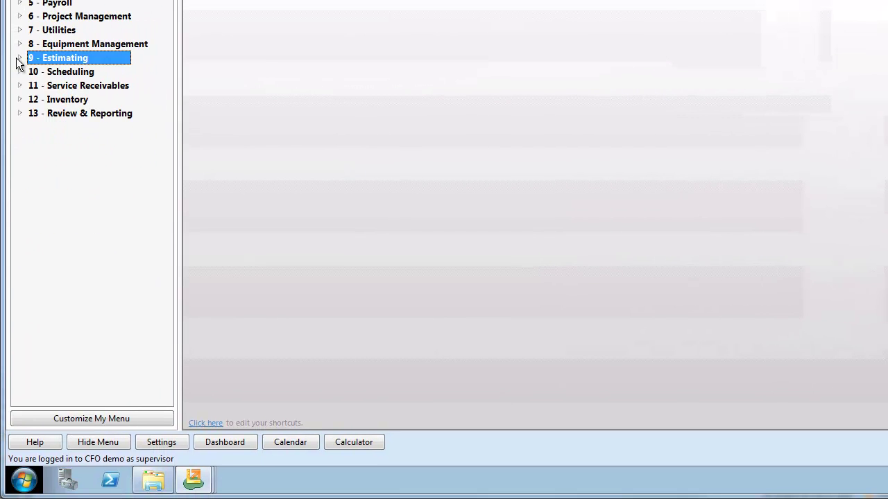
pyautogui.click(19, 17)
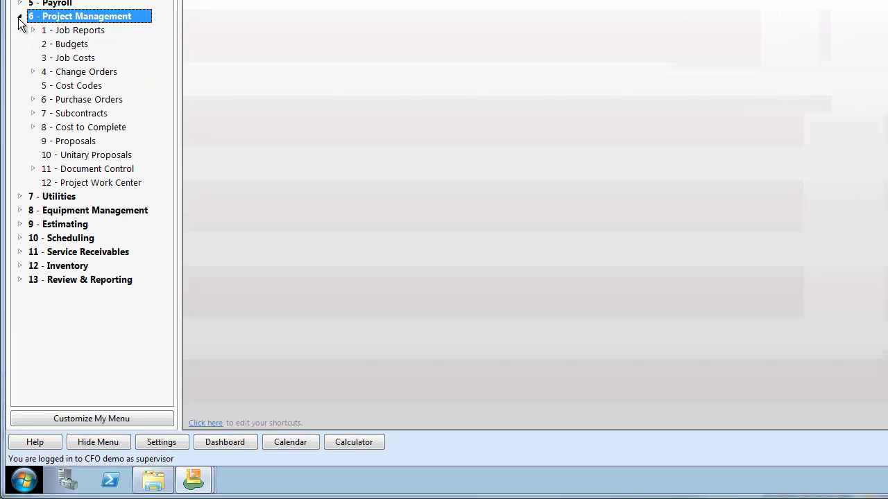
pyautogui.click(78, 30)
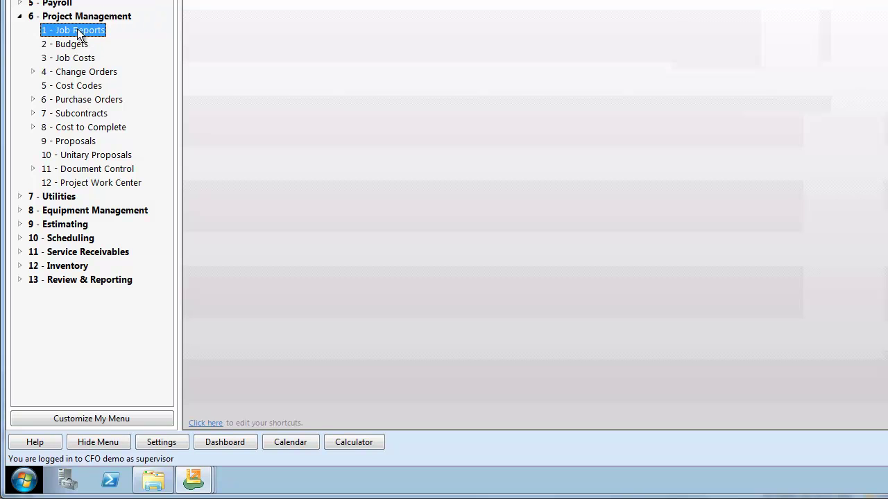
pyautogui.click(86, 72)
pyautogui.click(88, 102)
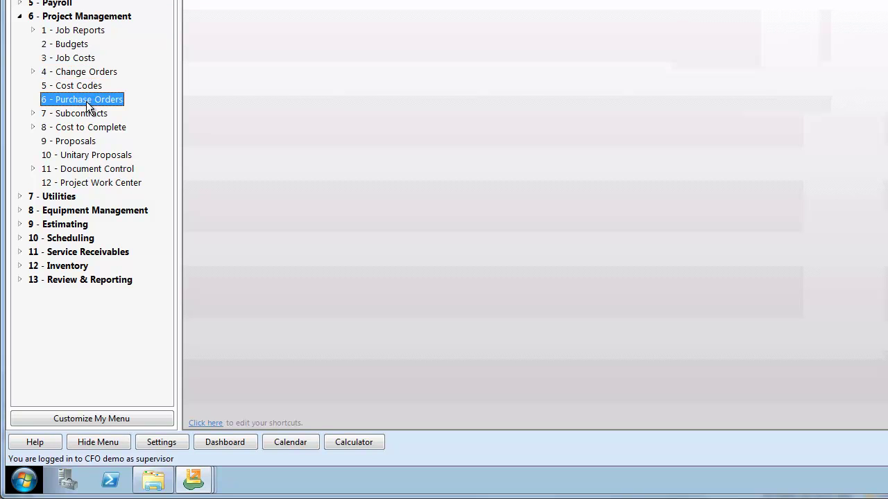
pyautogui.click(88, 114)
pyautogui.click(62, 130)
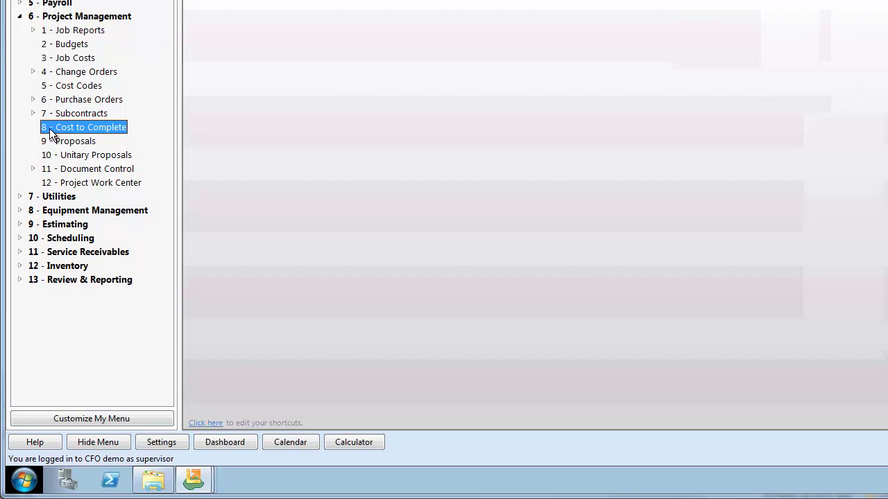
# Expand Document Control, widen the navigation pane and look over its entries from Requests for Proposal to Punch Lists.
pyautogui.doubleClick(72, 172)
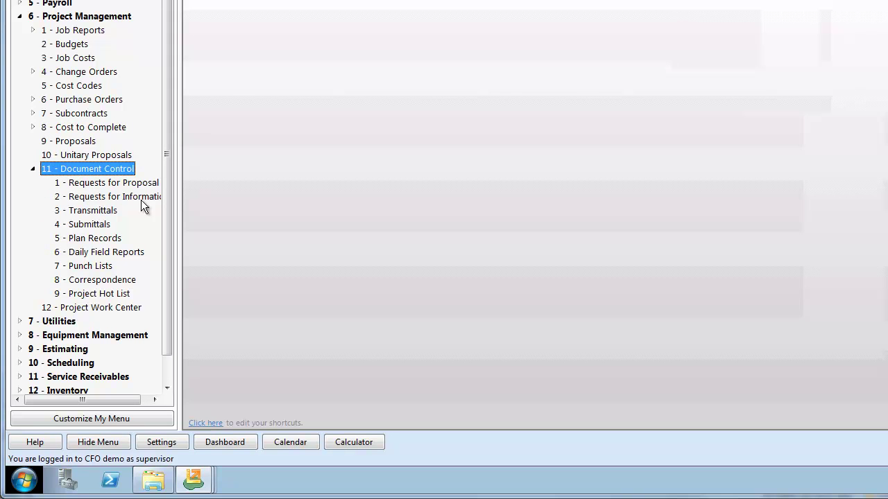
pyautogui.moveTo(180, 187); pyautogui.dragTo(263, 185)
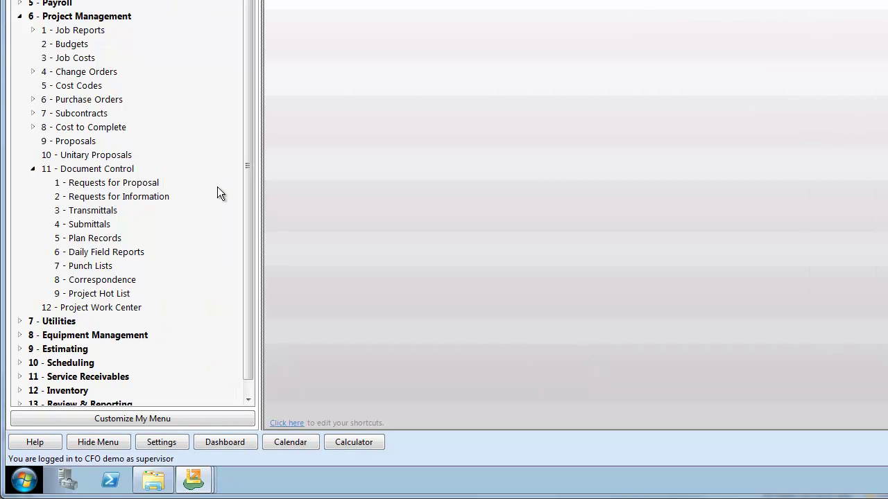
pyautogui.click(116, 184)
pyautogui.click(126, 198)
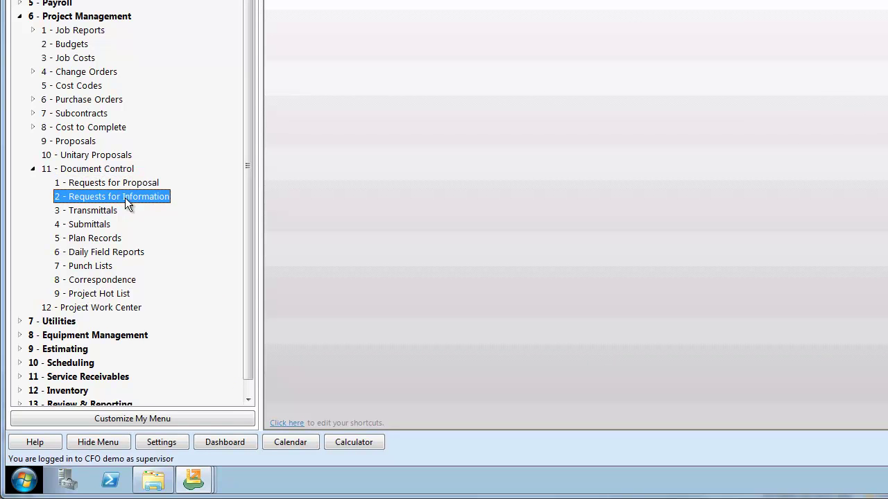
pyautogui.click(108, 212)
pyautogui.click(107, 225)
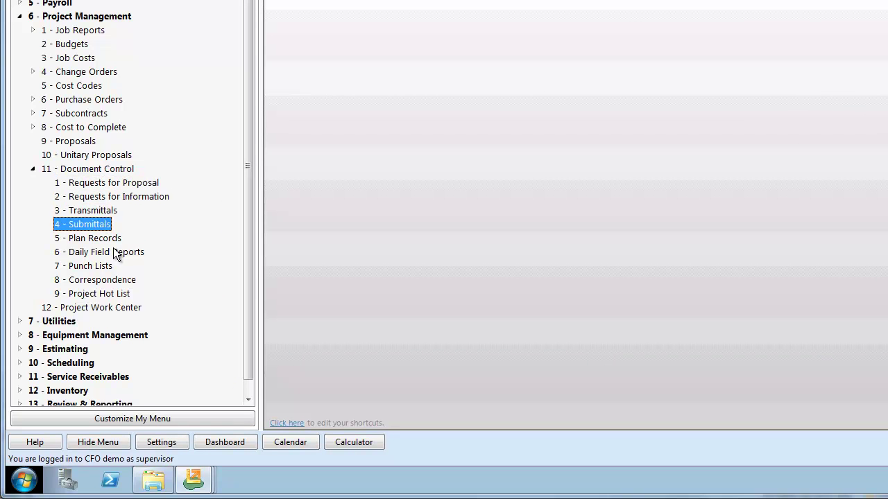
pyautogui.click(117, 252)
pyautogui.click(115, 268)
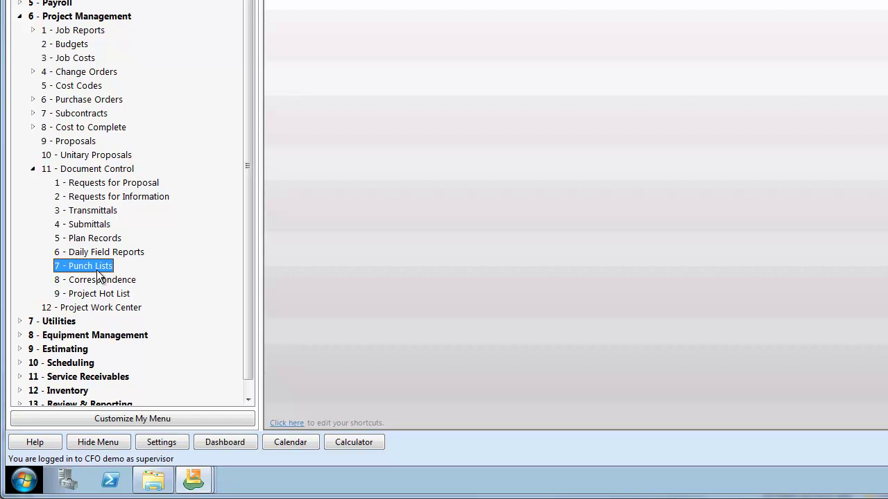
# Open Hours to Complete under Cost to Complete and display the record for job 14 - Rincon Home (Drywall).
pyautogui.click(35, 127)
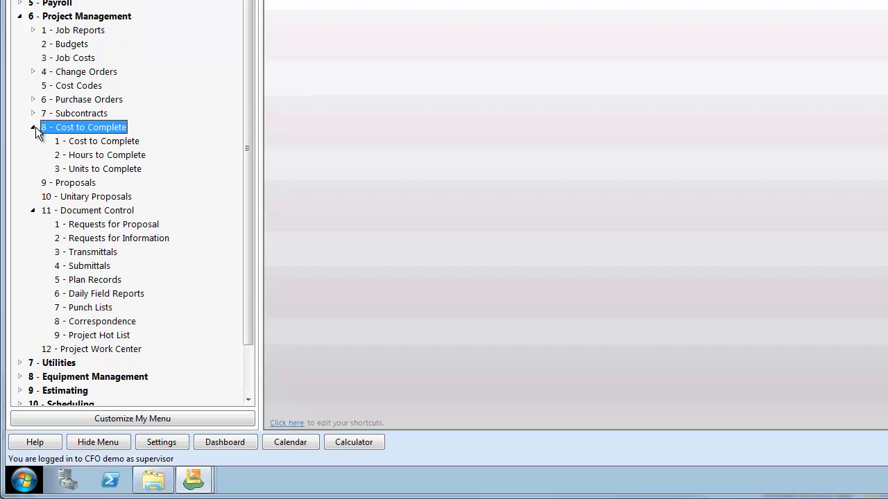
pyautogui.click(105, 156)
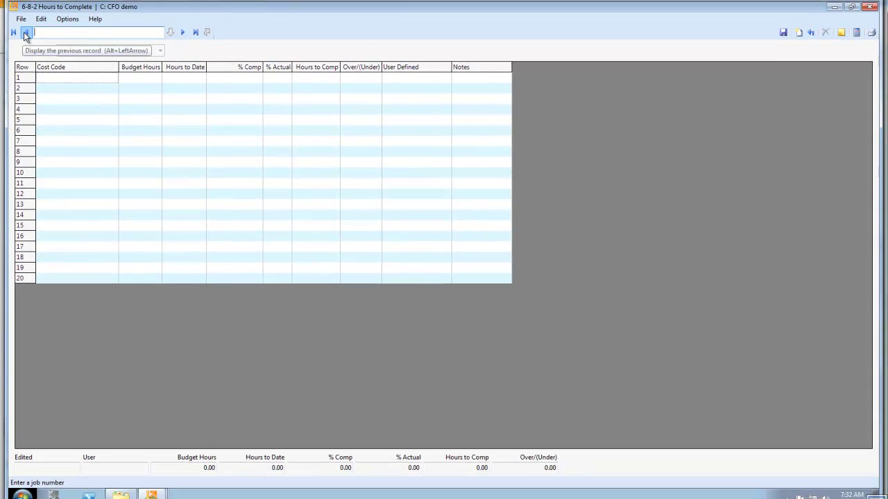
pyautogui.click(26, 32)
pyautogui.click(182, 33)
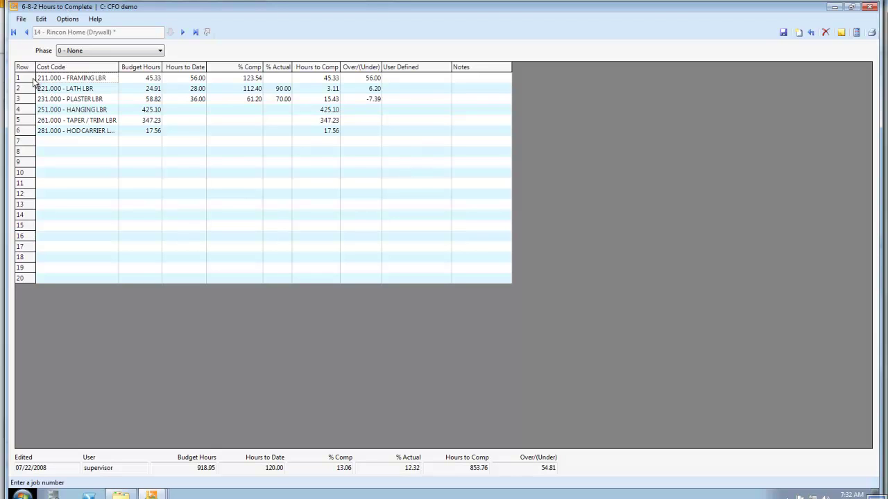
# Examine the job's labor cost codes, budget hours, hours to date, hours to complete, actual percent and over/(under) columns.
pyautogui.moveTo(23, 80); pyautogui.dragTo(30, 131)
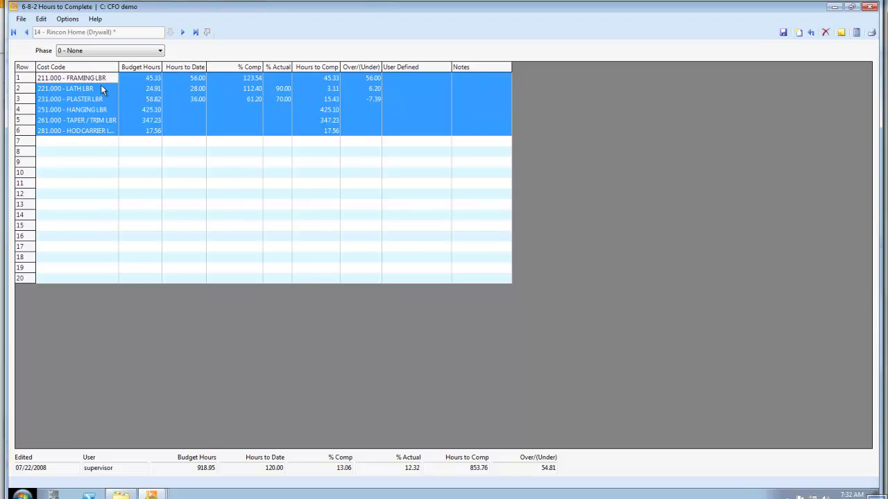
pyautogui.moveTo(91, 89); pyautogui.dragTo(99, 131)
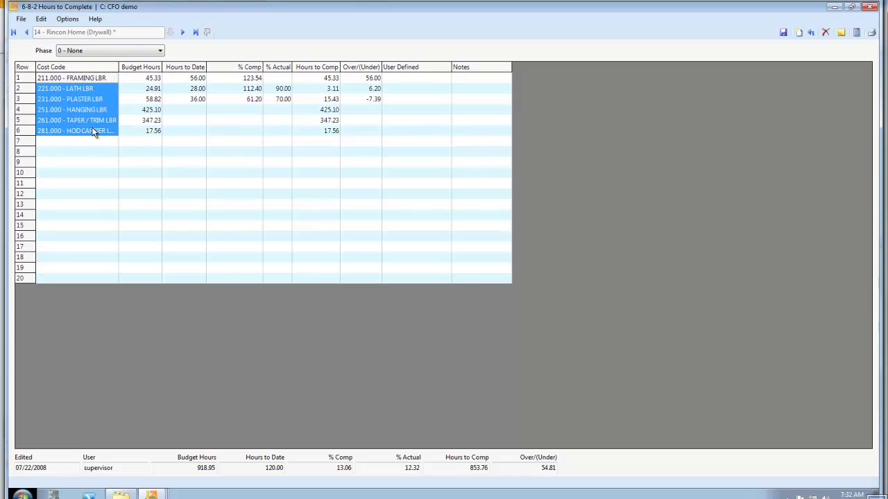
pyautogui.click(142, 79)
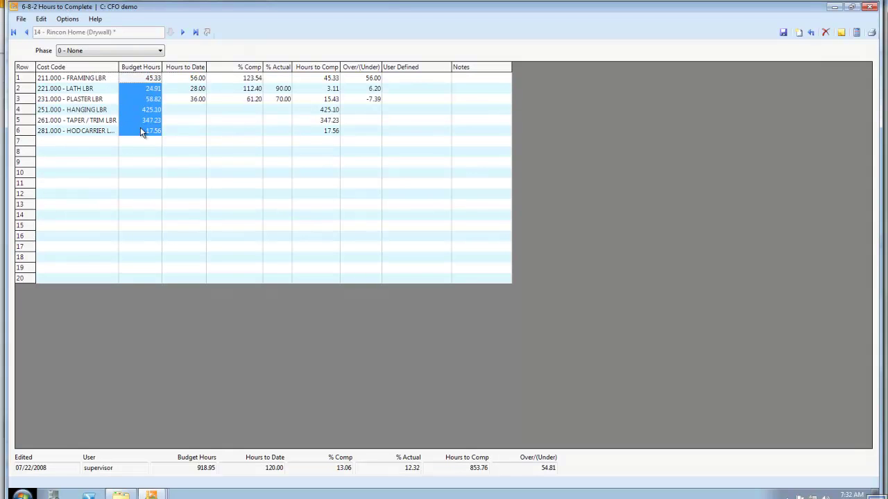
pyautogui.moveTo(194, 88); pyautogui.dragTo(196, 100)
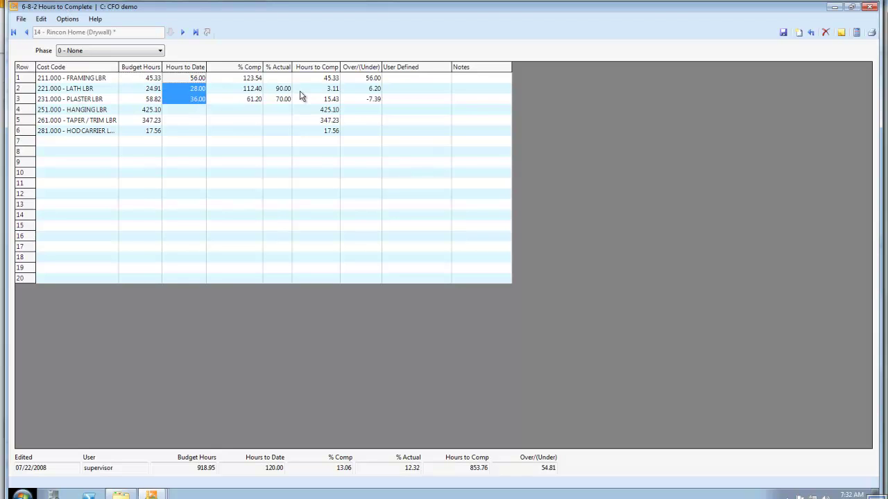
pyautogui.click(316, 68)
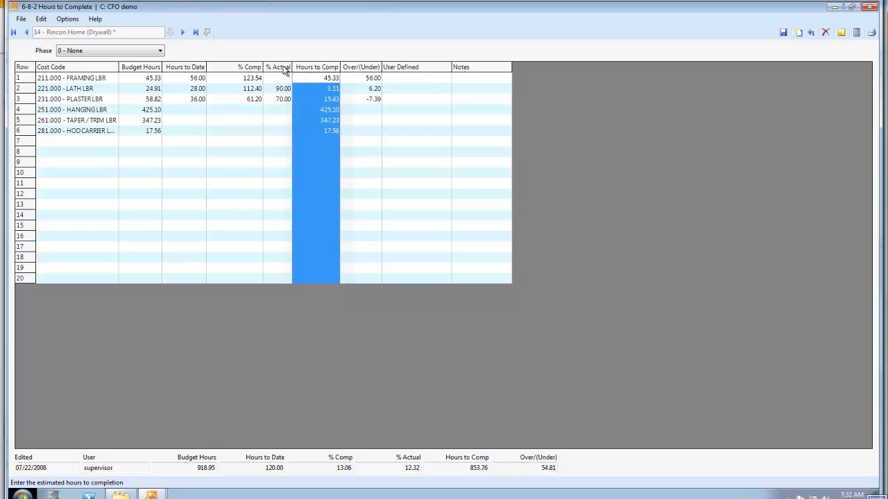
pyautogui.click(283, 68)
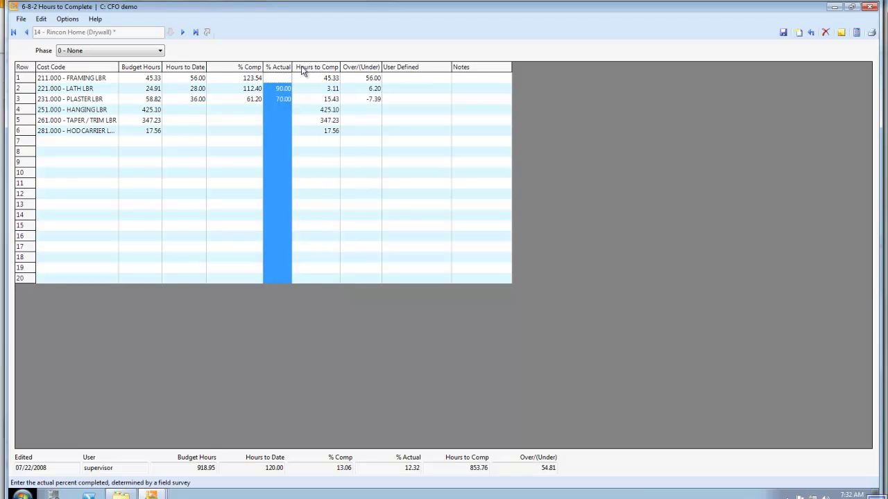
pyautogui.click(365, 68)
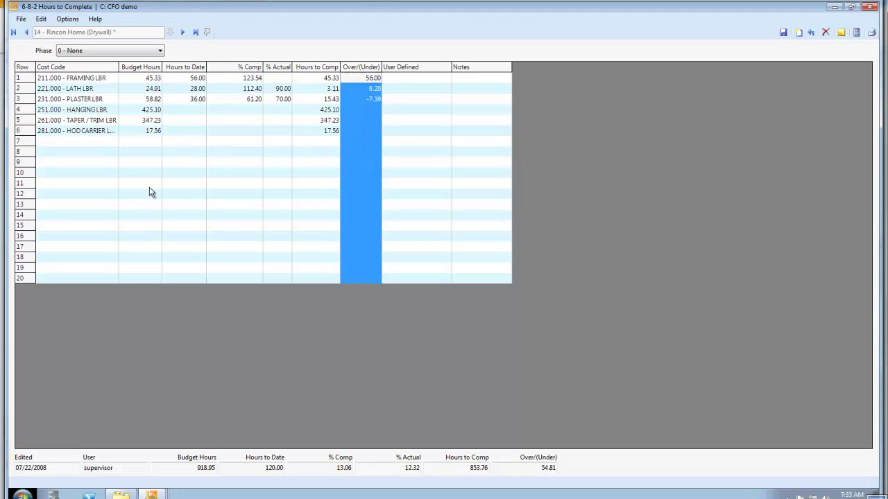
# Close Hours to Complete and open Units to Complete under Cost to Complete.
pyautogui.click(871, 8)
pyautogui.click(66, 264)
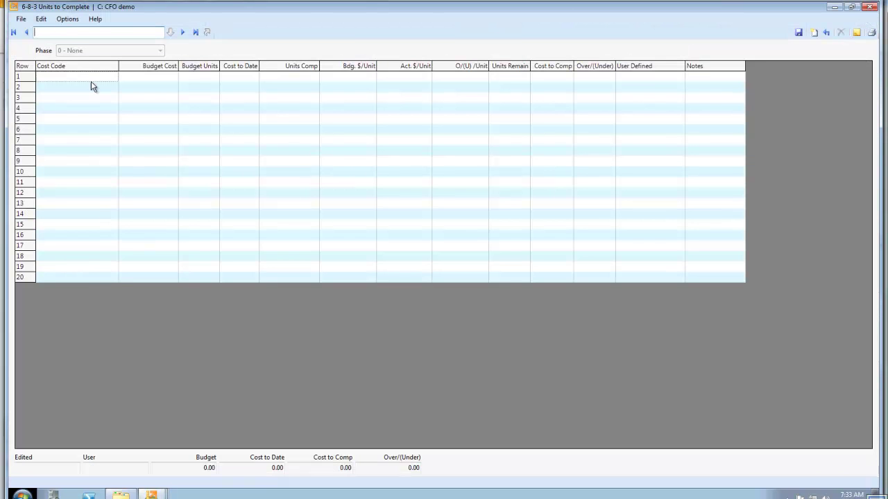
# Browse the Units to Complete records to display job 5 - Highway 39 (Gen Engineering).
pyautogui.click(183, 32)
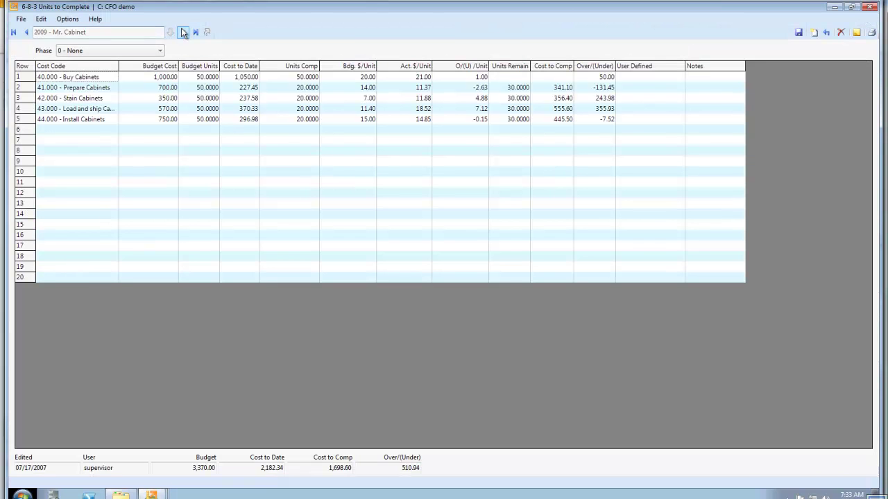
pyautogui.click(27, 32)
pyautogui.click(27, 32)
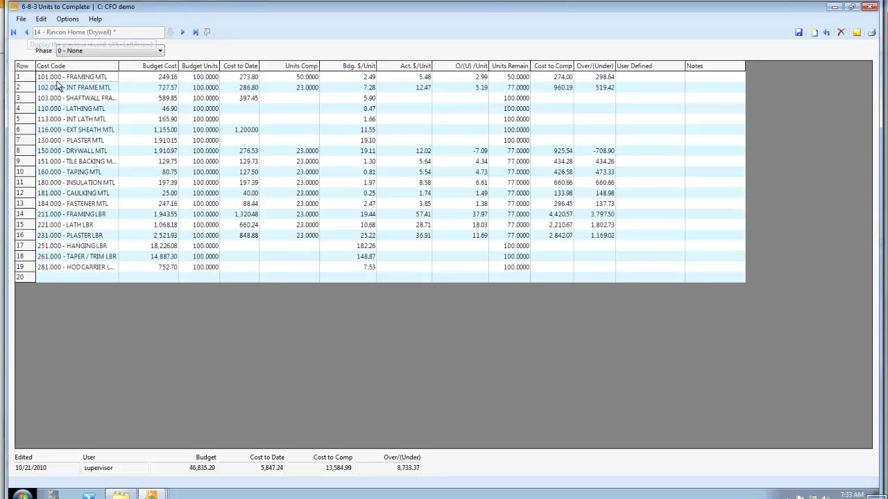
pyautogui.click(26, 32)
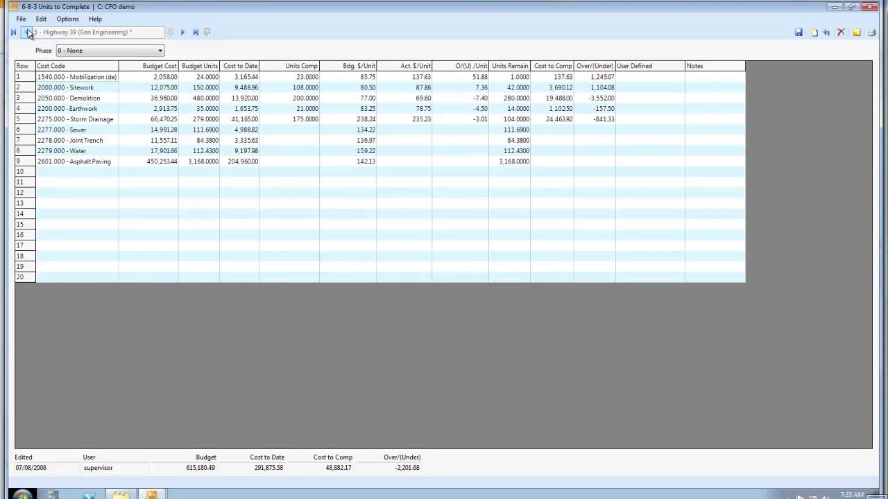
# Examine the budget cost, budget units and cost to date of the 2000.000 - Sitework row.
pyautogui.click(22, 88)
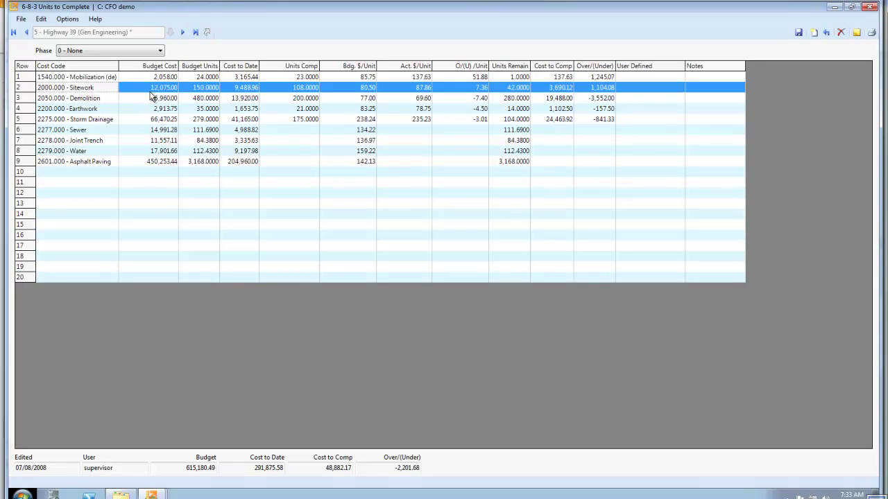
pyautogui.click(216, 92)
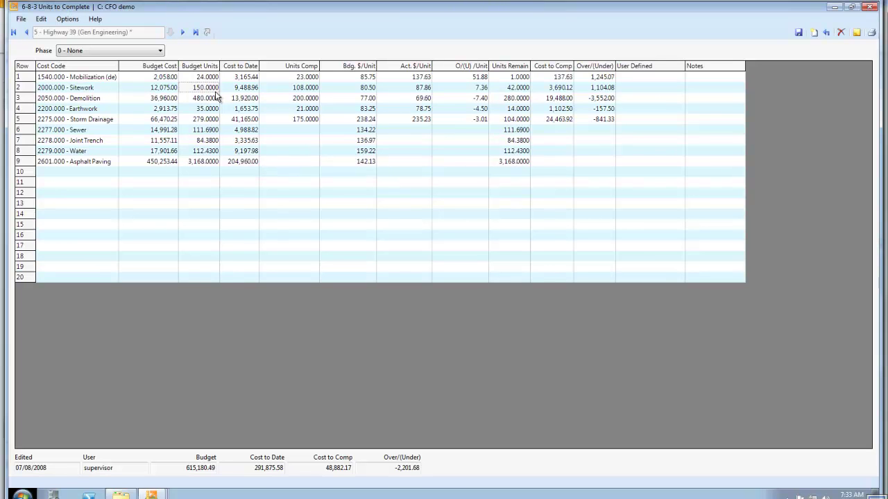
pyautogui.click(240, 92)
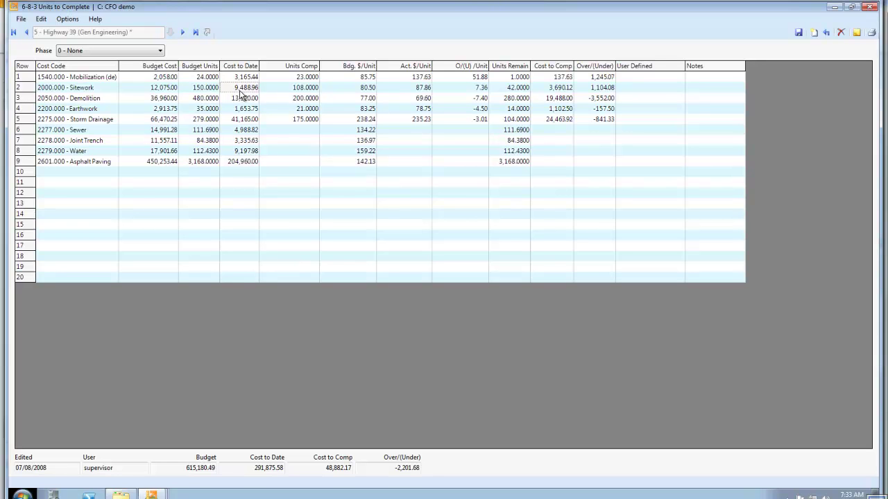
# Set the completed units of the Sitework row to 110.
pyautogui.click(301, 90)
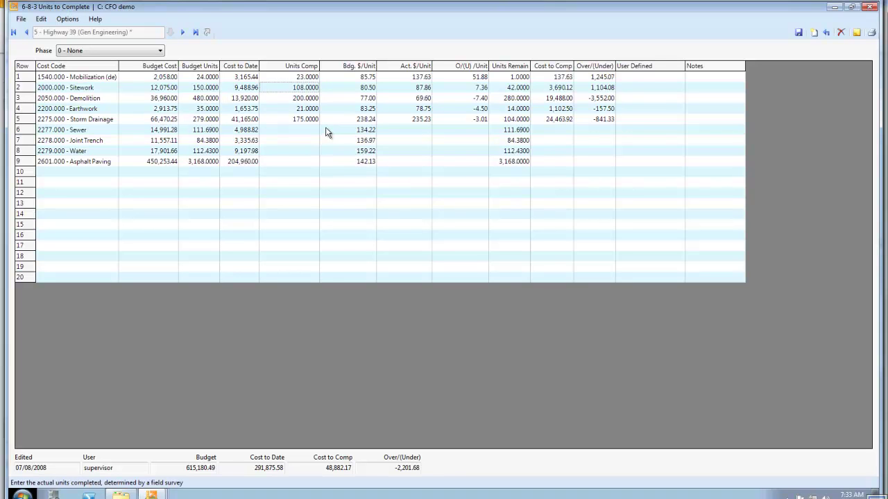
pyautogui.write('11')
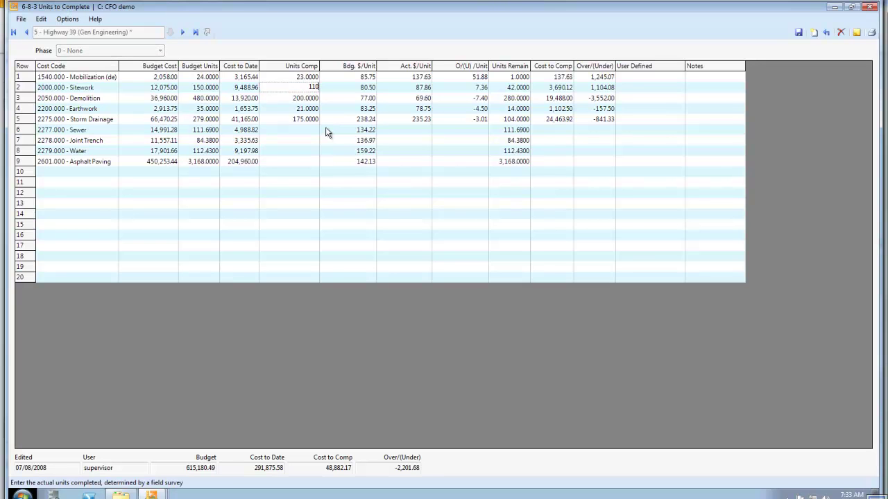
pyautogui.write('0')
pyautogui.press('Tab')
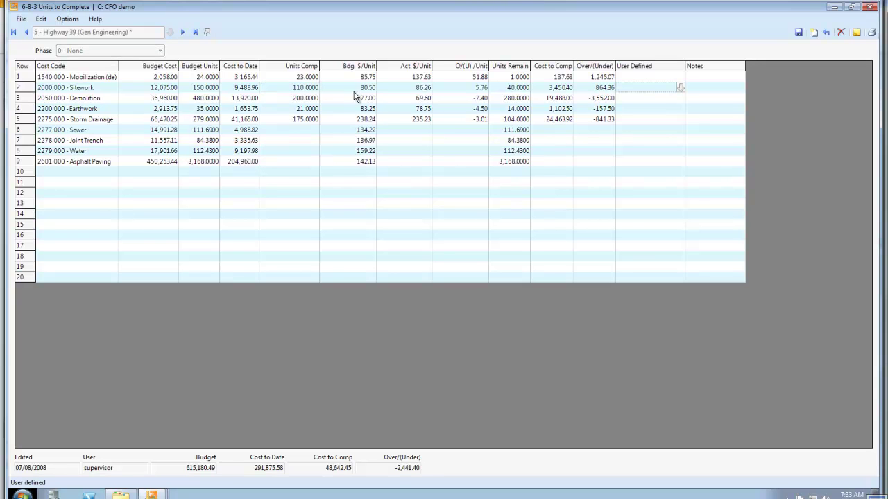
# Review the Sitework row's budgeted cost per unit, actual cost per unit and over/(under) per unit.
pyautogui.click(27, 89)
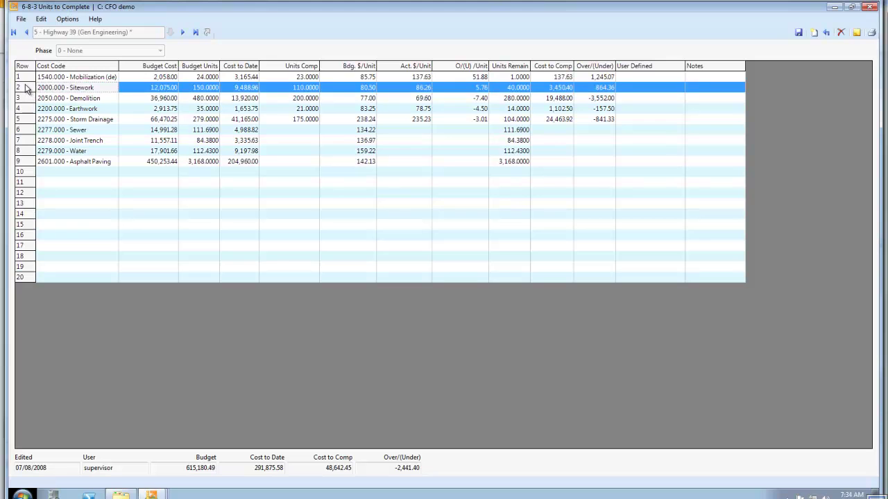
pyautogui.click(350, 91)
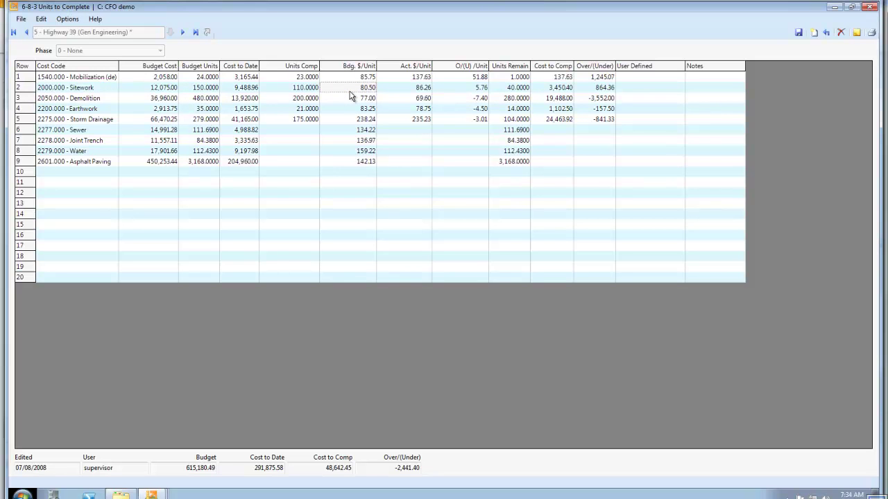
pyautogui.click(401, 91)
pyautogui.click(463, 92)
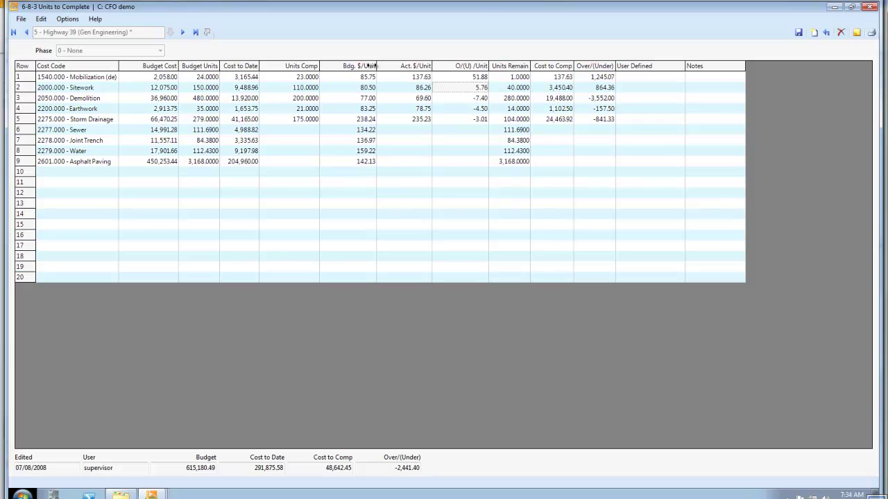
# Compare the budgeted and actual dollars per unit across the Mobilization, Sitework and Demolition rows.
pyautogui.click(408, 72)
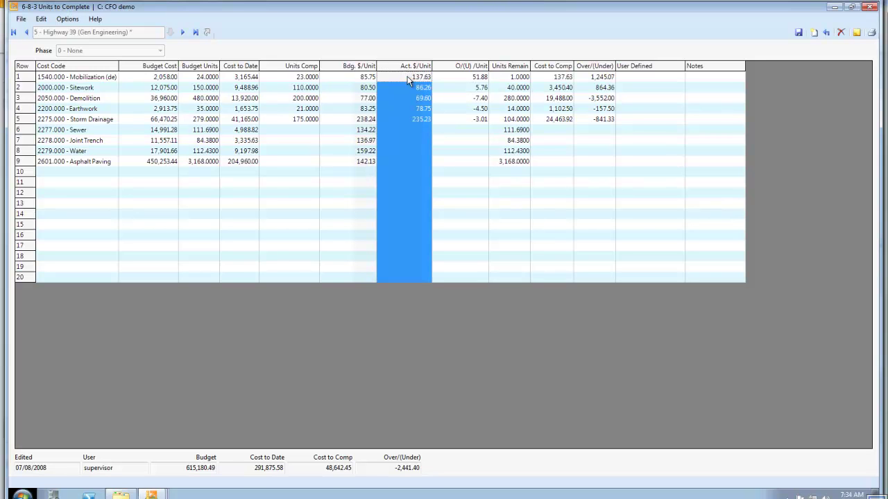
pyautogui.click(373, 88)
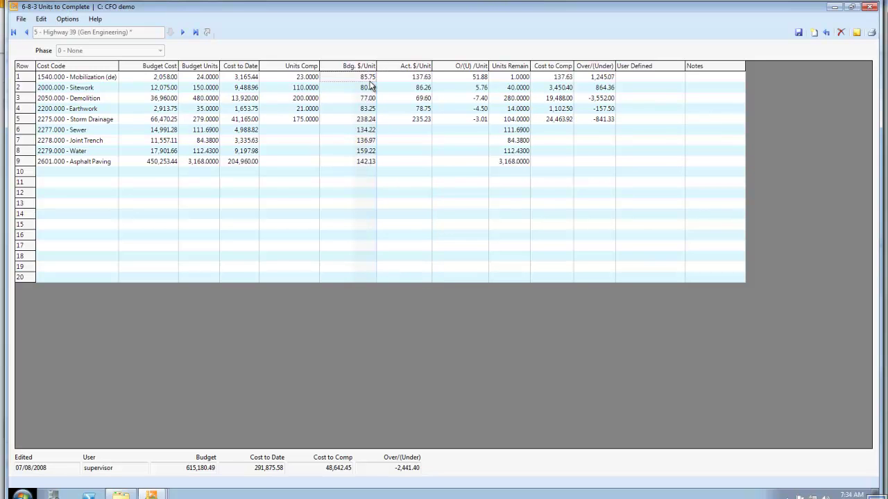
pyautogui.click(368, 90)
pyautogui.click(409, 91)
pyautogui.click(354, 100)
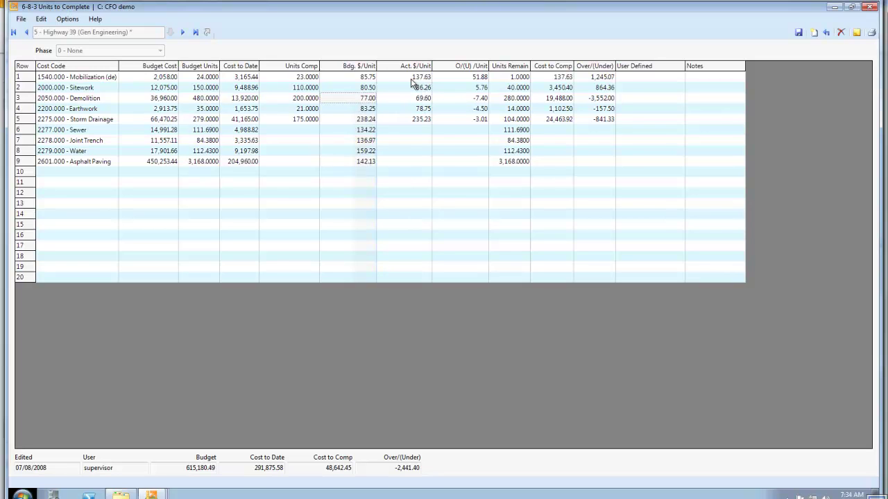
pyautogui.click(365, 81)
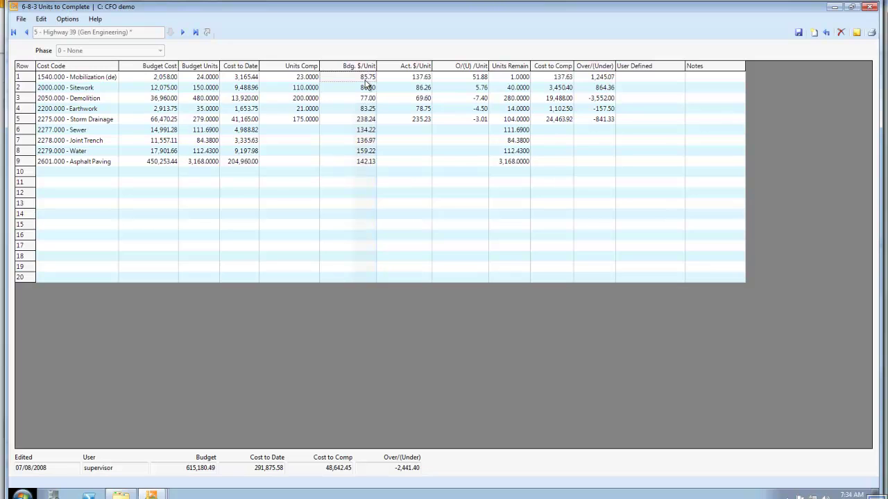
pyautogui.click(408, 81)
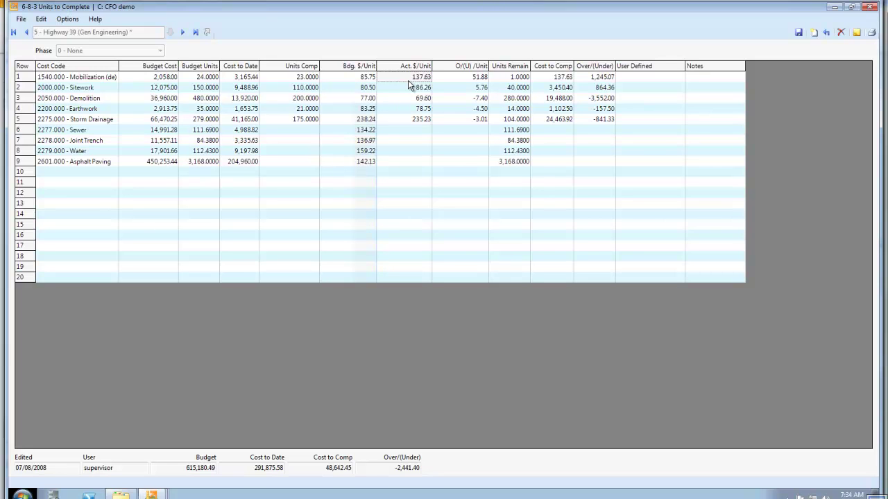
pyautogui.click(361, 81)
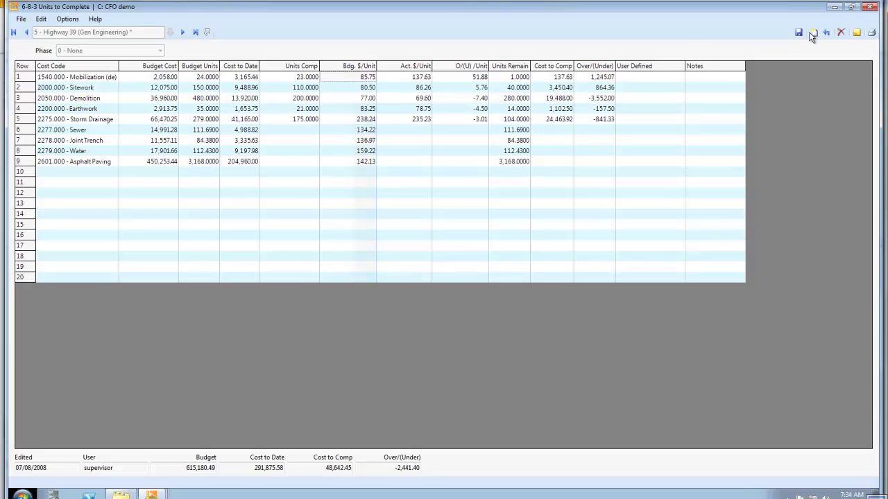
# Close Units to Complete without saving and open Subcontract Audit under Subcontracts, accepting the replacement printer for now.
pyautogui.click(869, 8)
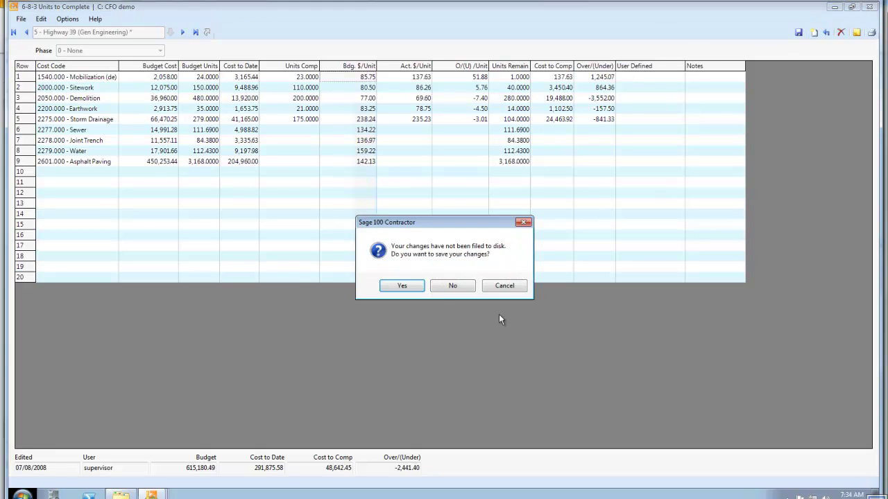
pyautogui.click(451, 286)
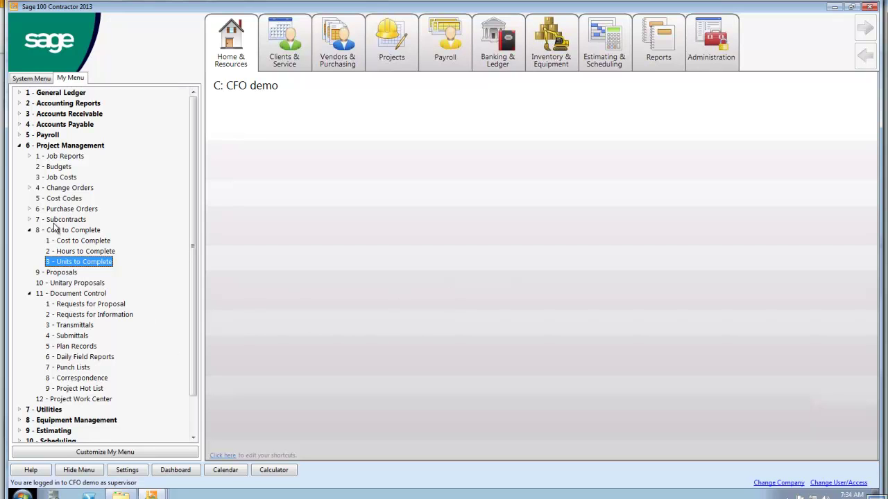
pyautogui.click(31, 220)
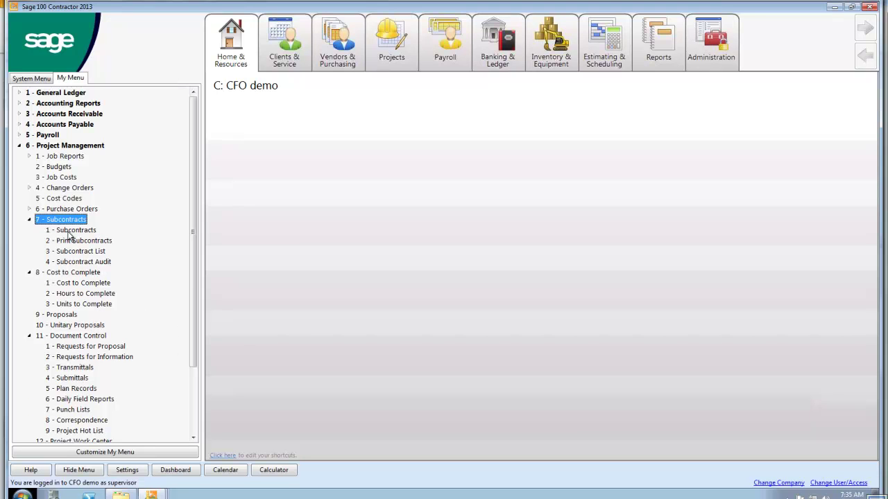
pyautogui.doubleClick(76, 262)
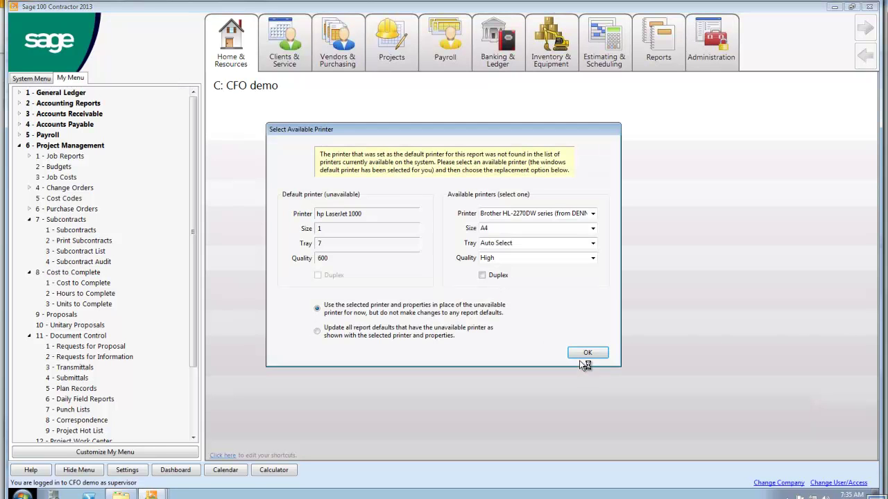
pyautogui.click(582, 358)
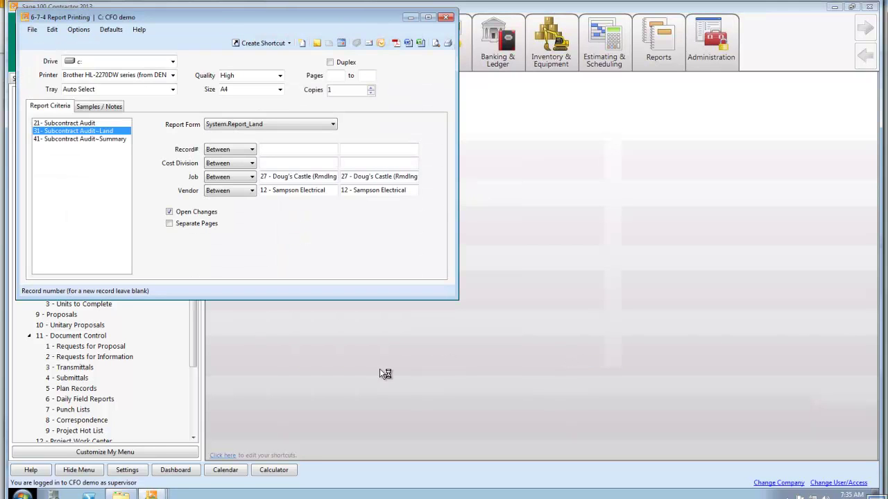
# Preview the 31- Subcontract Audit~Land report for job 27 and Sampson Electrical, review both pages and close it.
pyautogui.click(434, 43)
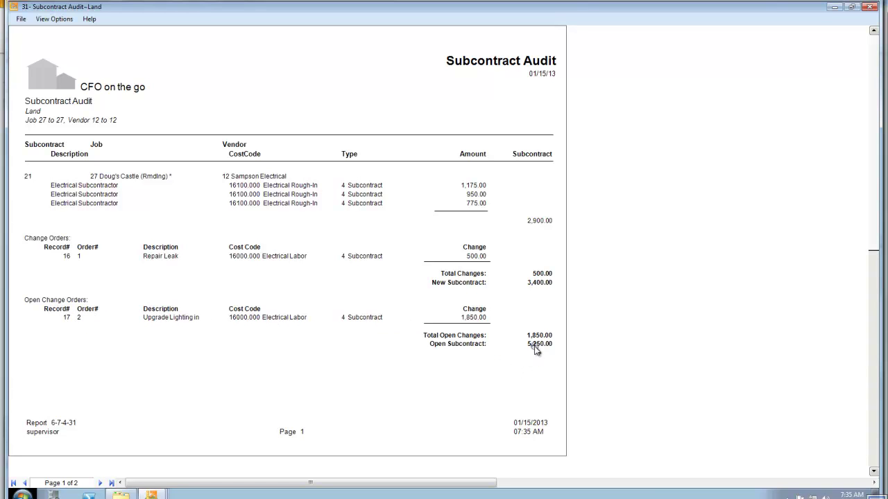
pyautogui.click(109, 483)
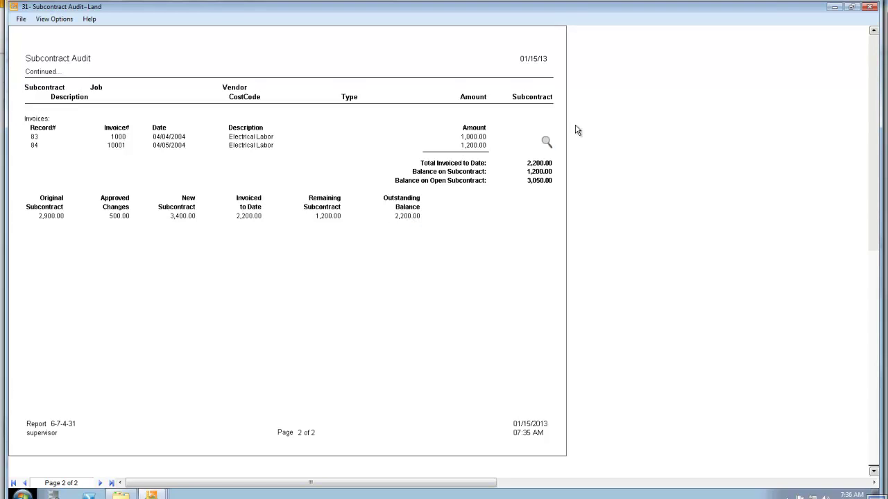
pyautogui.click(870, 7)
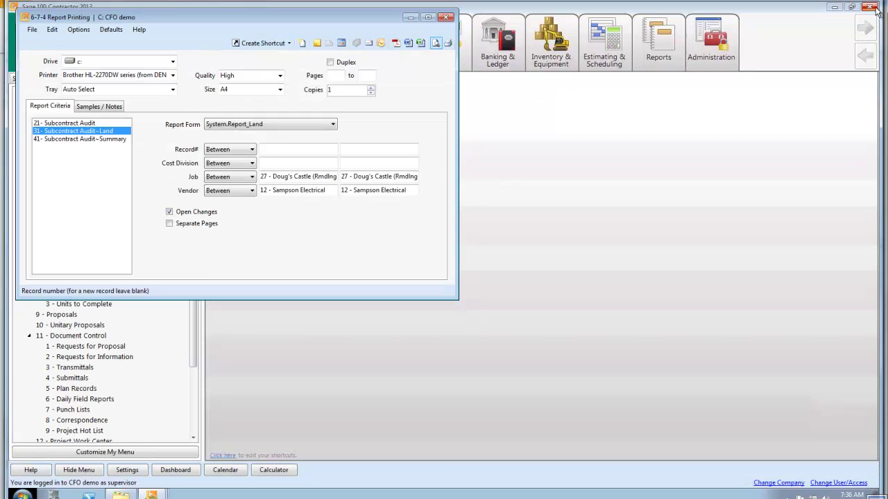
pyautogui.click(446, 17)
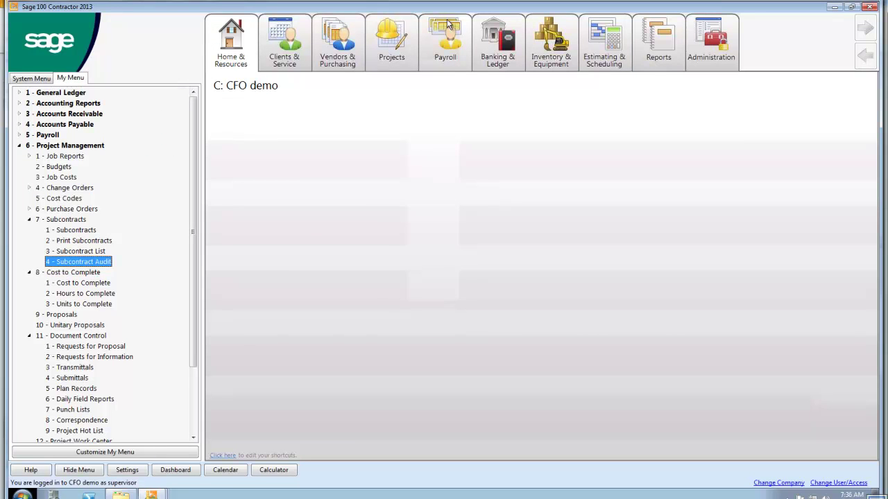
# Open Committed Cost Report under Job Reports and preview 31- Committed Costs~Land for job 2, leaving Labor Burden blank.
pyautogui.click(30, 157)
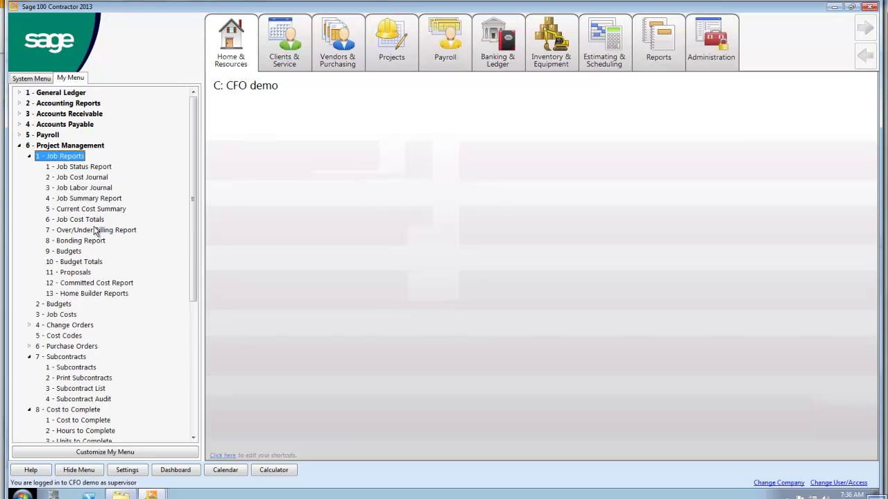
pyautogui.click(105, 283)
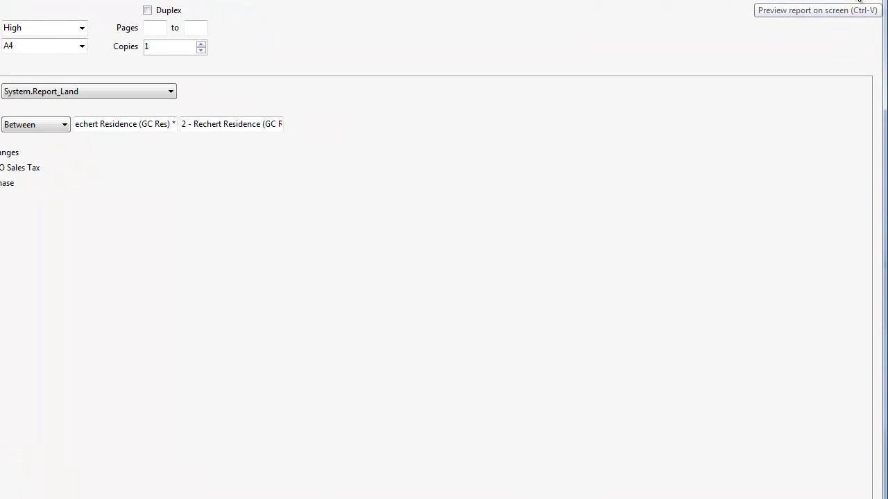
pyautogui.click(860, 2)
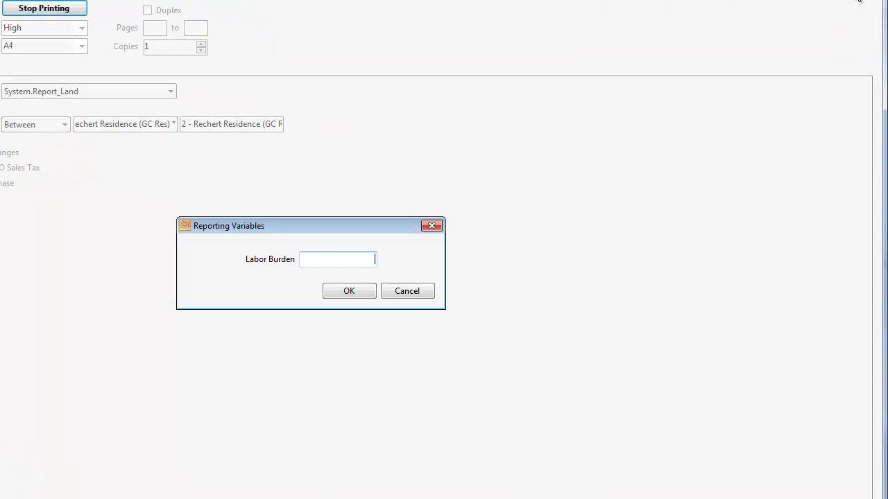
pyautogui.click(331, 289)
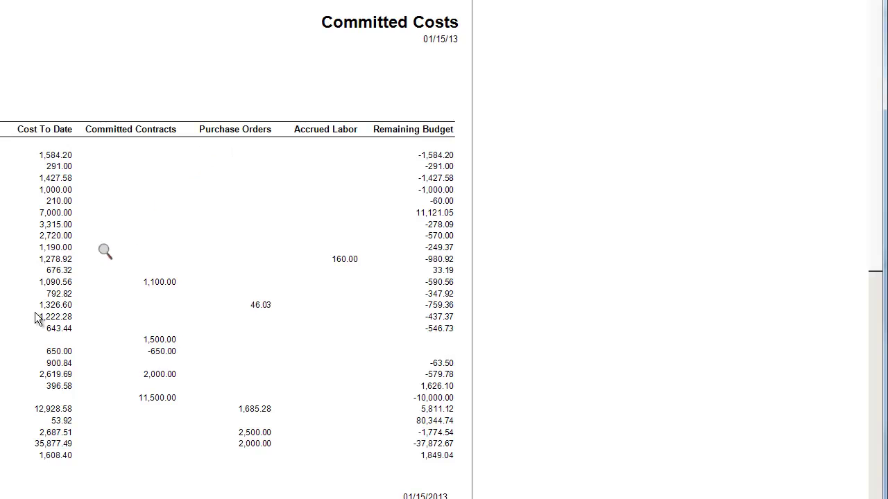
# Drill into the Rough Framing cost to date to view its Job Cost Journal, and close the report windows.
pyautogui.doubleClick(54, 409)
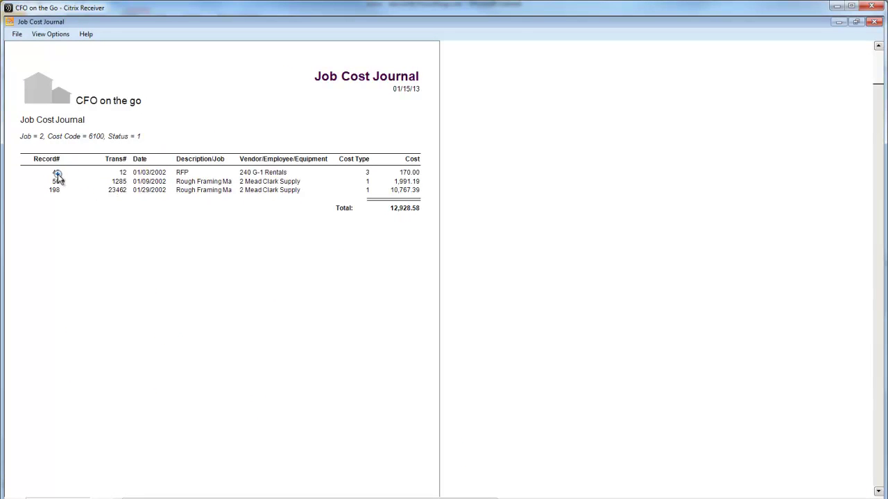
pyautogui.click(875, 22)
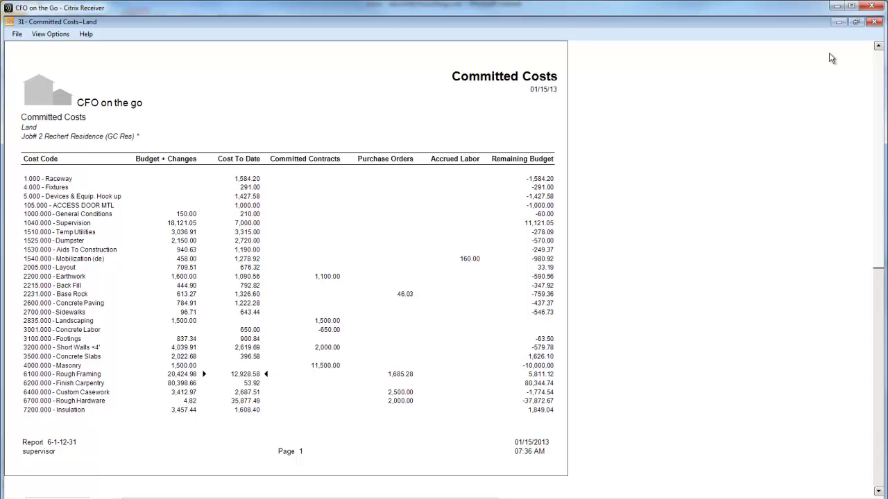
pyautogui.click(875, 23)
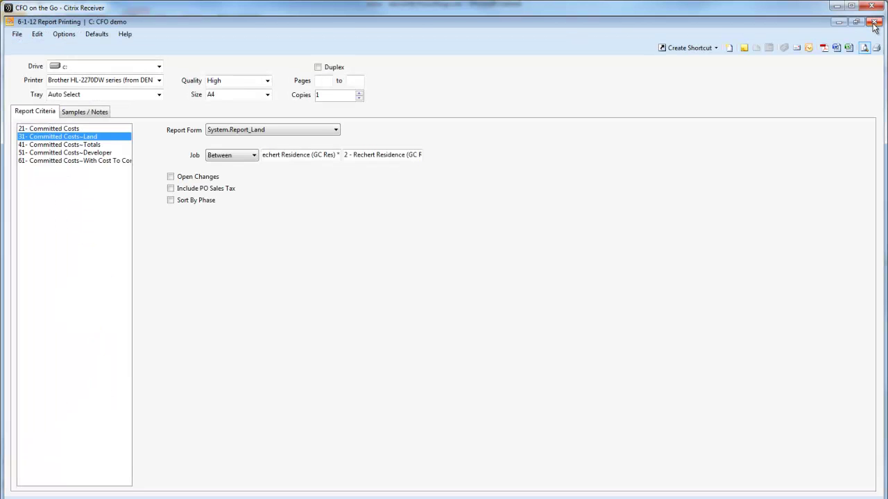
pyautogui.click(875, 23)
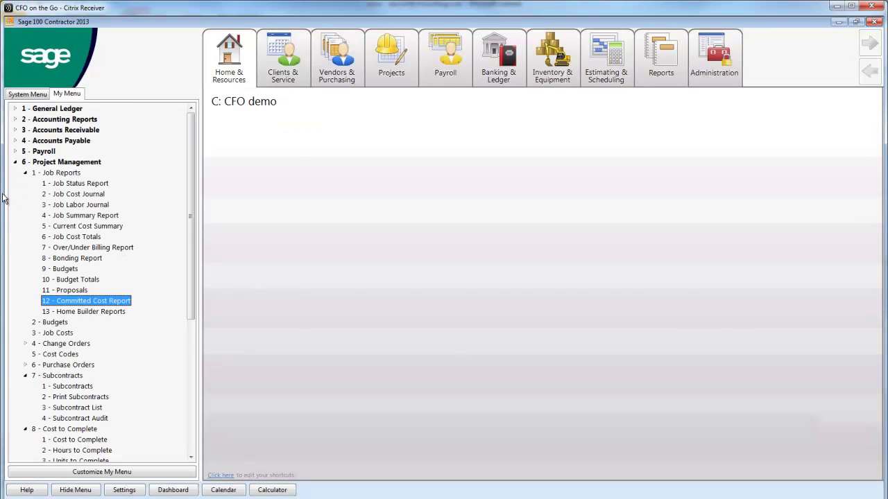
# Collapse the Project Management menu tree and open Over/Under Billing Report under its Job Reports.
pyautogui.click(25, 174)
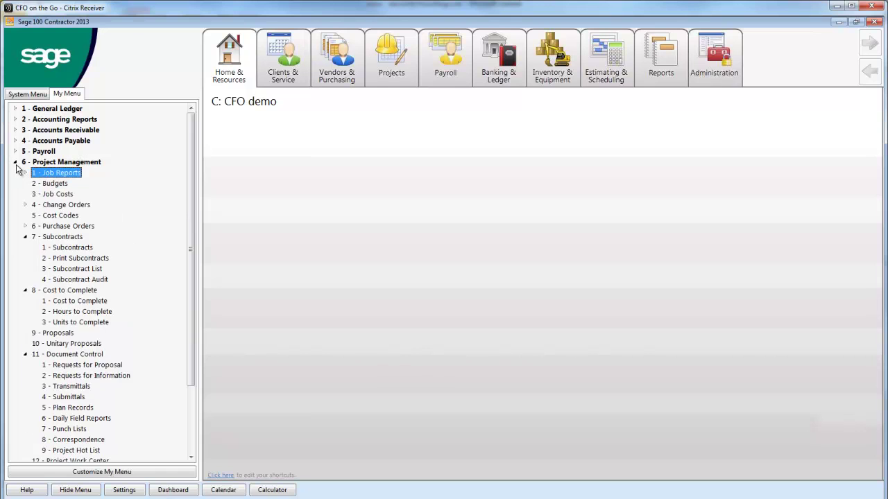
pyautogui.click(15, 164)
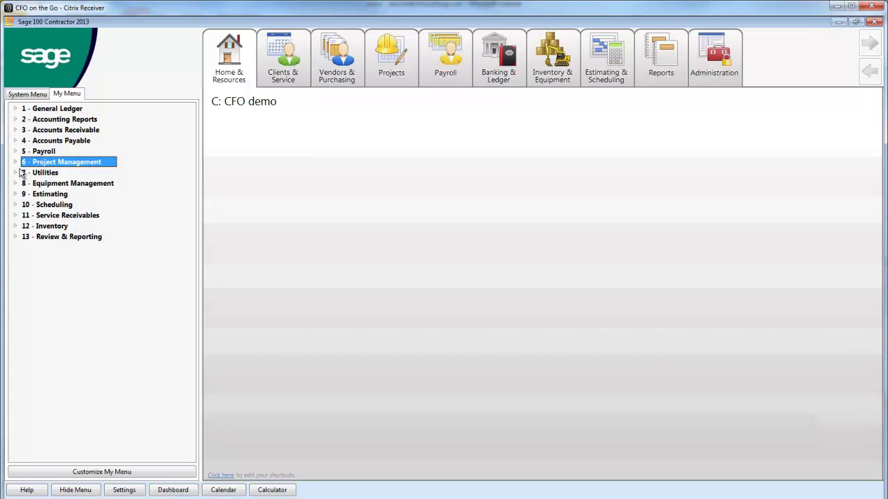
pyautogui.click(15, 163)
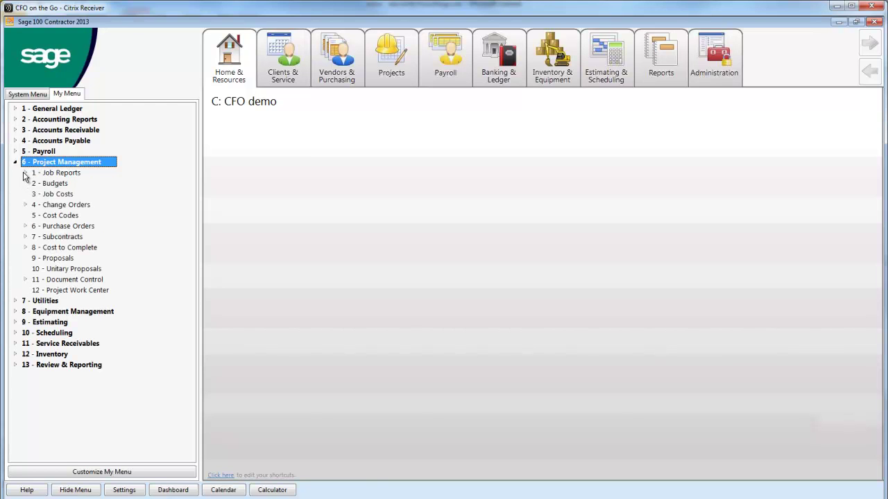
pyautogui.click(25, 173)
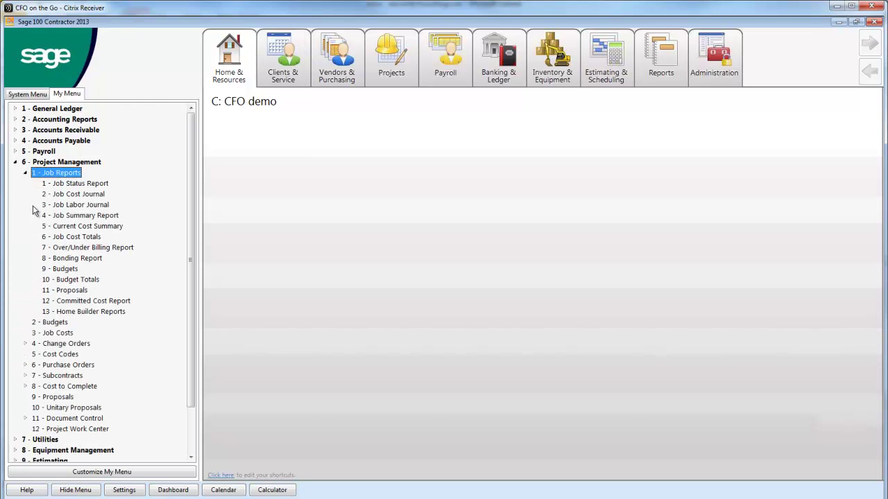
pyautogui.click(82, 248)
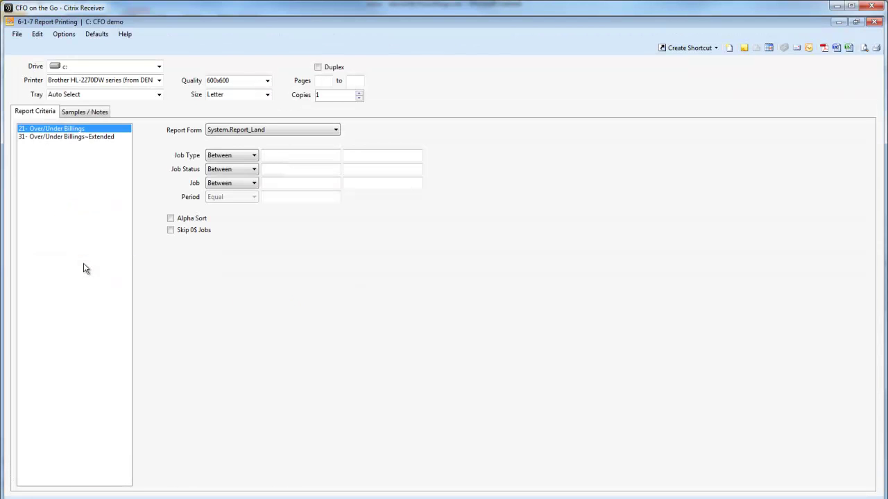
# Preview the 31- Over/Under Billings~Extended report with Skip 0$ Jobs enabled, review it and close the report windows.
pyautogui.click(79, 138)
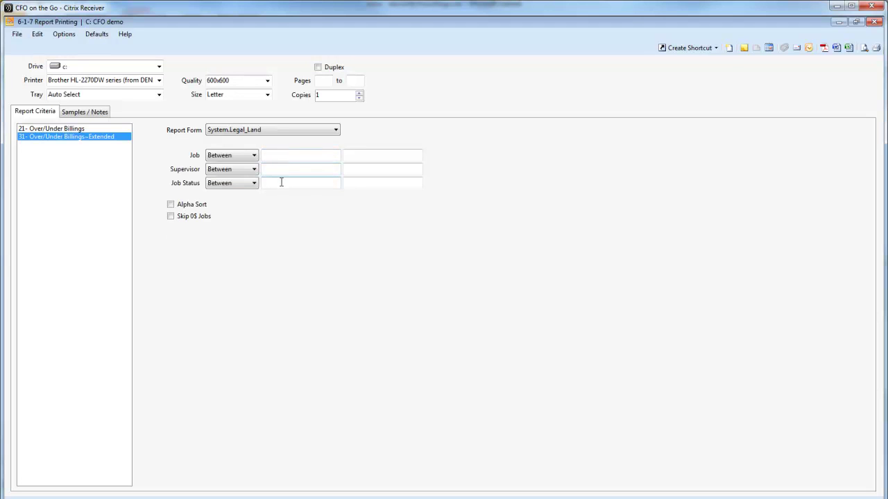
pyautogui.click(170, 217)
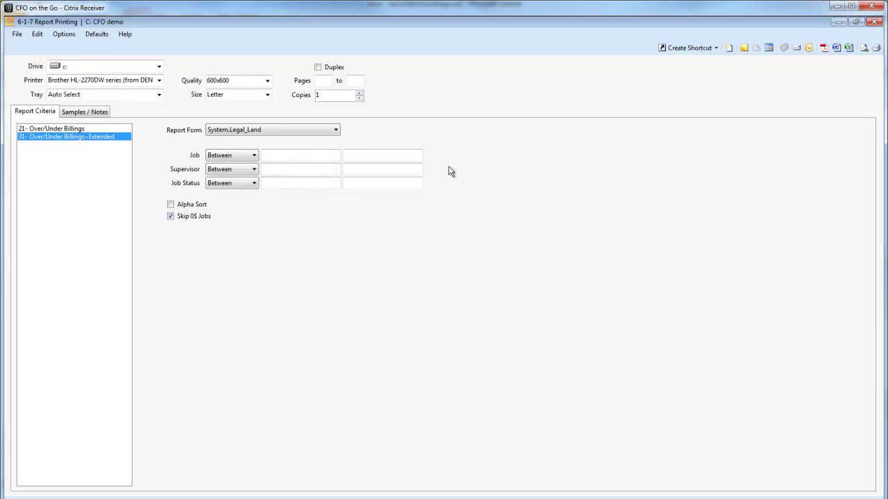
pyautogui.click(865, 48)
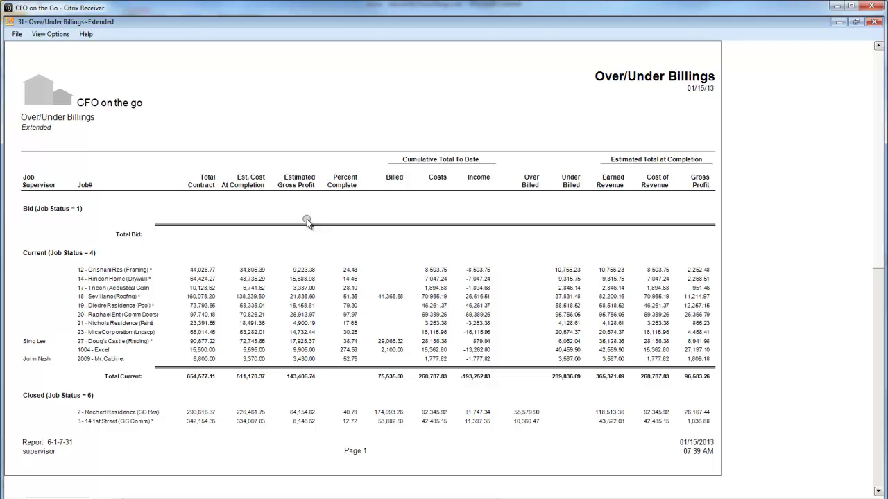
pyautogui.click(872, 24)
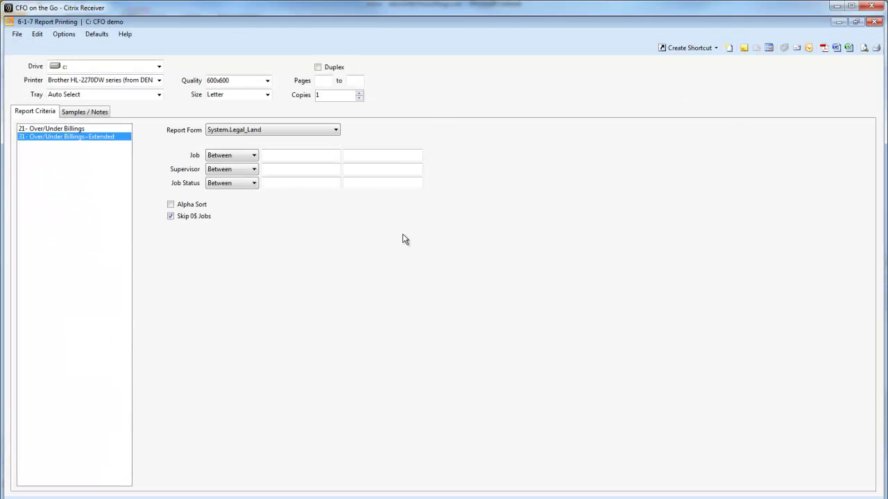
pyautogui.click(876, 22)
# Open Bonding Report under Job Reports, set the period to 12, preview the report and close its windows.
pyautogui.click(99, 259)
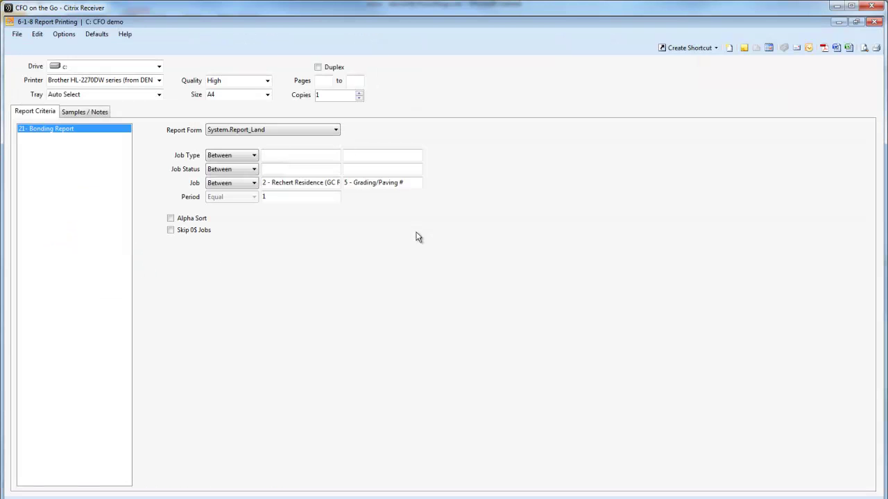
pyautogui.click(279, 198)
pyautogui.write('12')
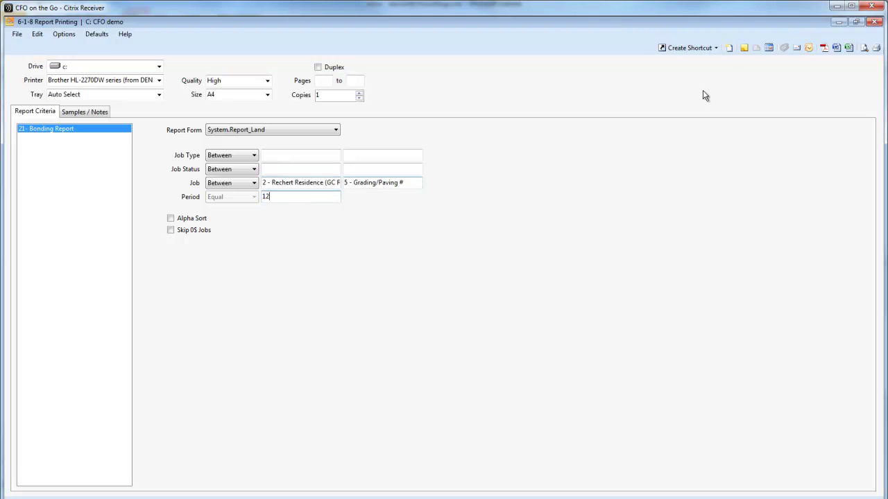
pyautogui.click(864, 48)
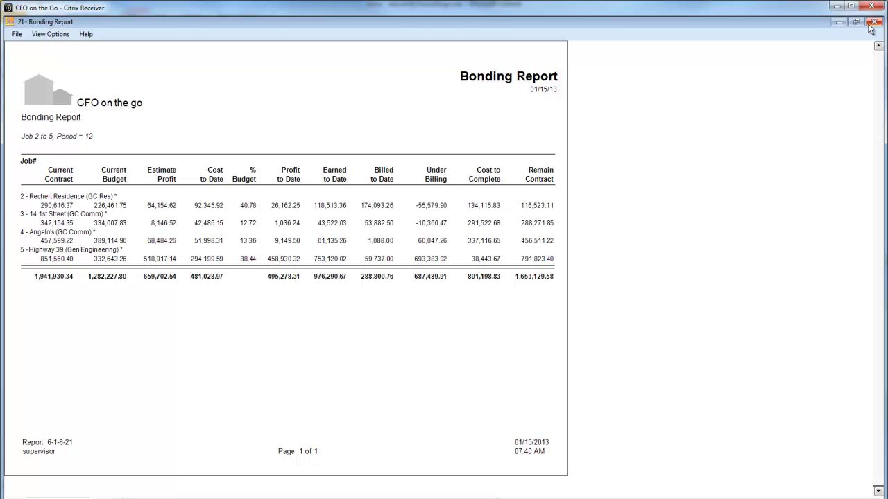
pyautogui.click(873, 22)
pyautogui.click(874, 22)
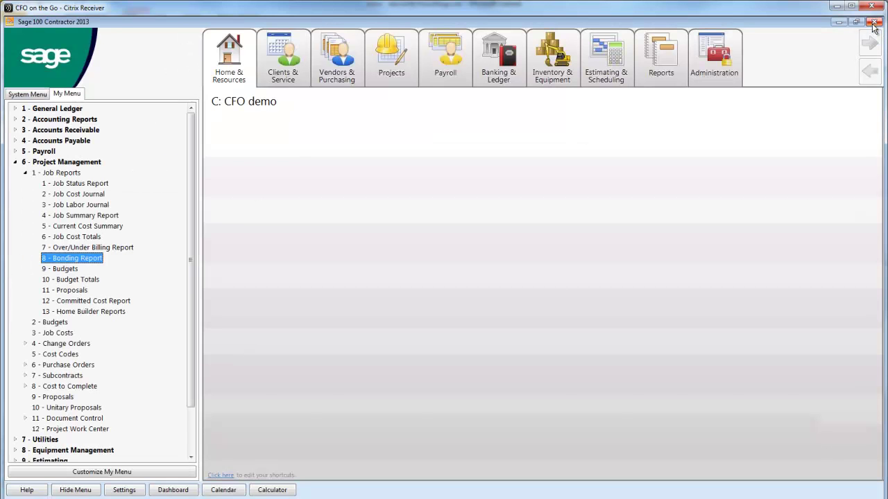